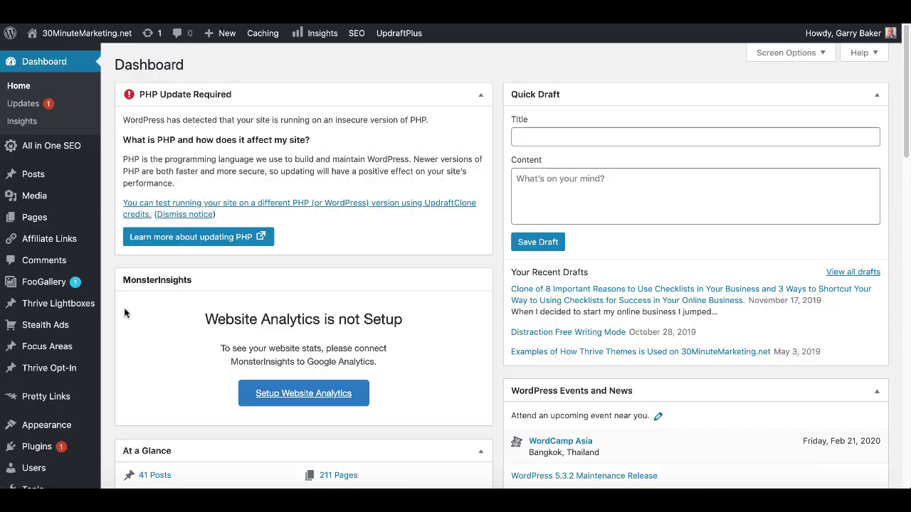
Step: Search the WordPress plugin directory for "pretty links"
mouse_move(50, 401)
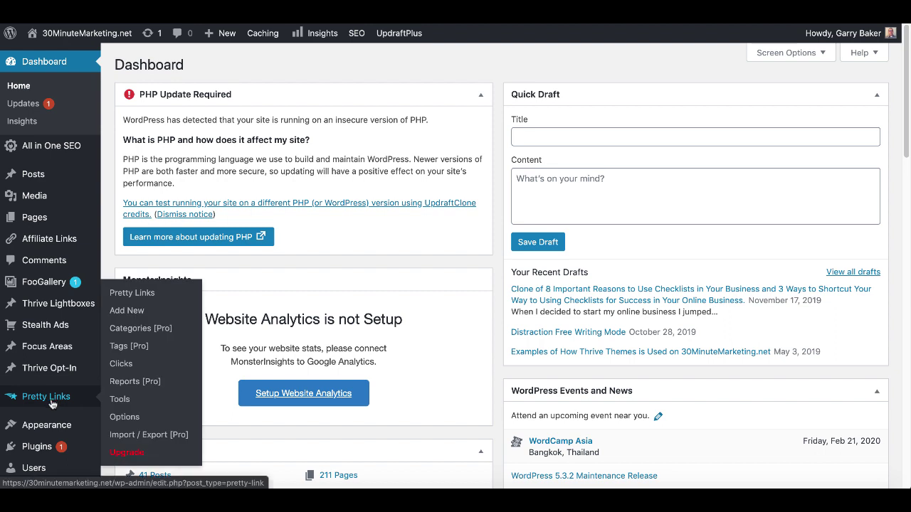
mouse_move(40, 453)
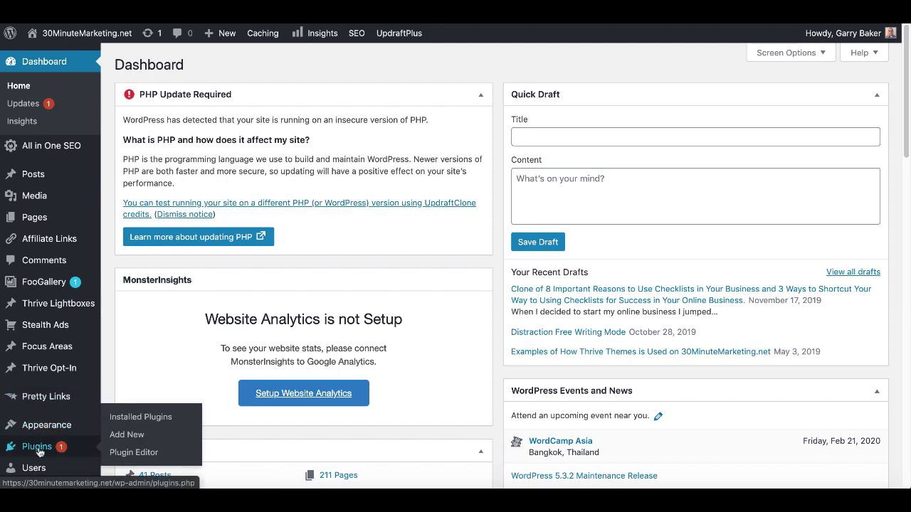
left_click(125, 436)
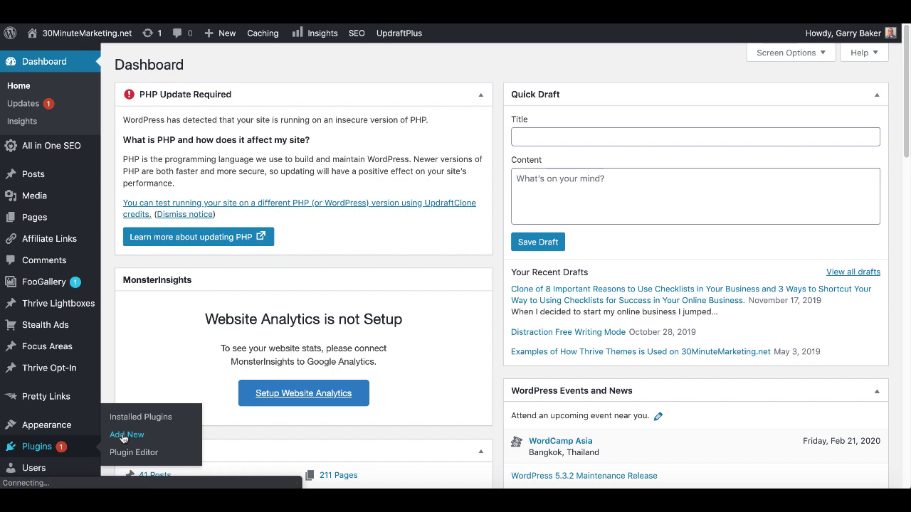
type("pre")
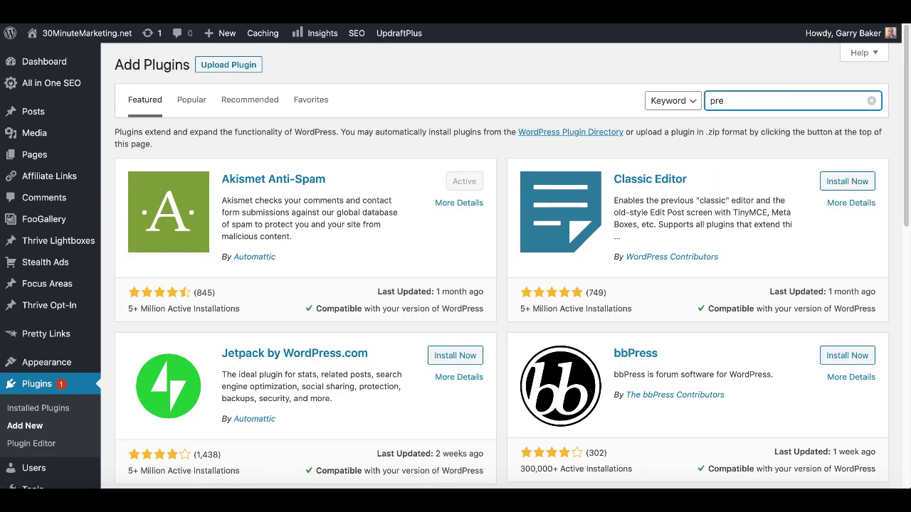
type("tty links")
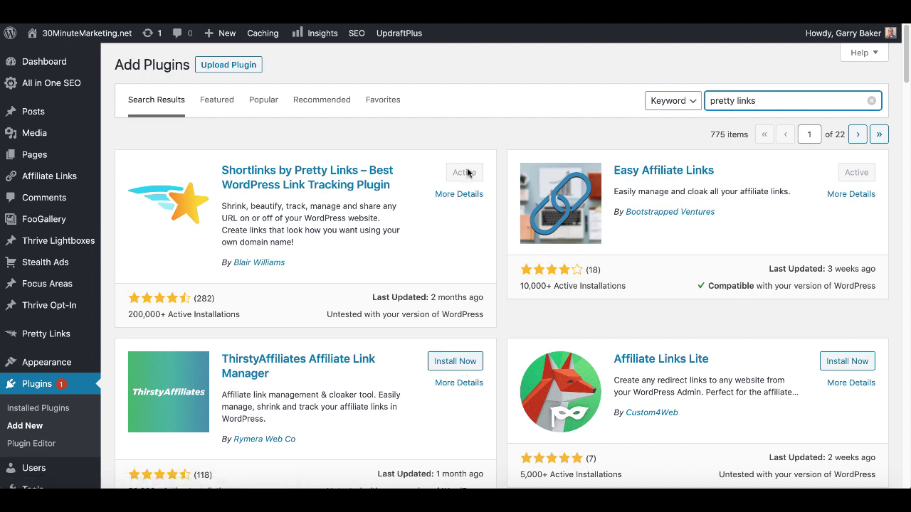
Step: Check the installed plugins list for the Pretty Links entry
left_click(50, 415)
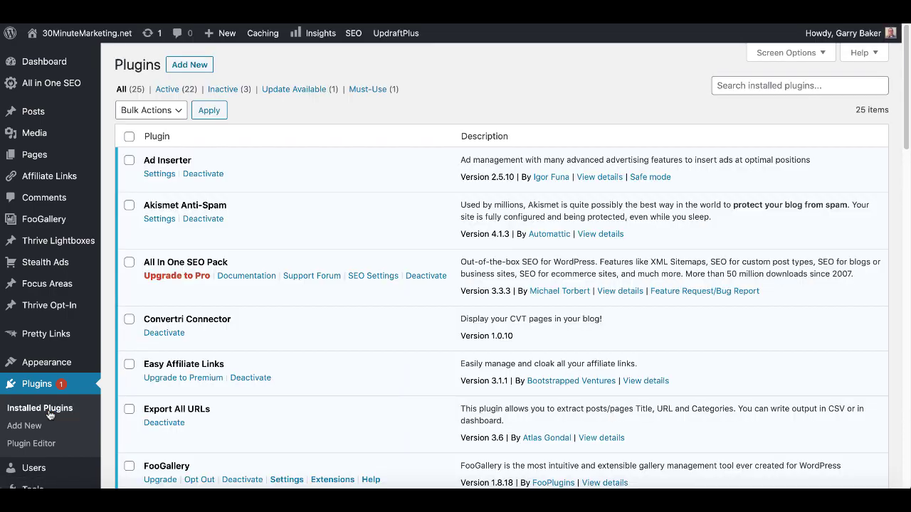
scroll(244, 351, "down", 2)
scroll(245, 351, "down", 6)
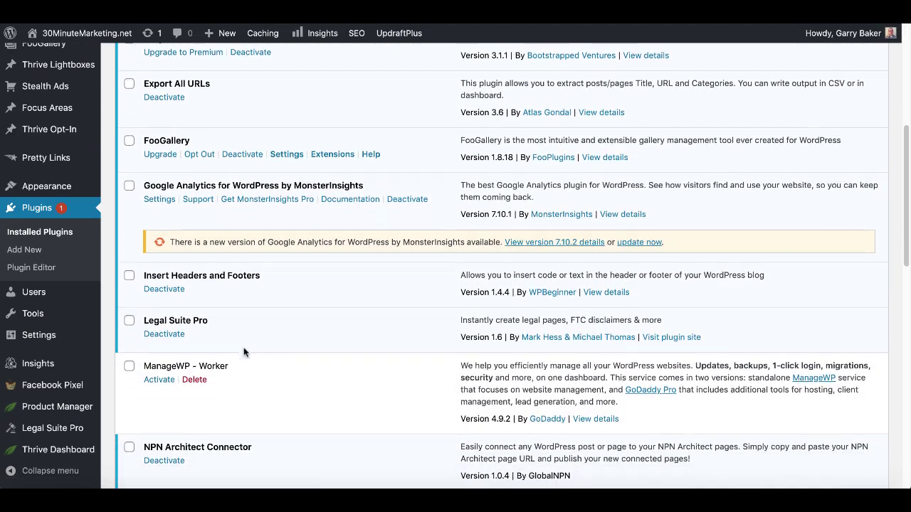
scroll(245, 351, "down", 1)
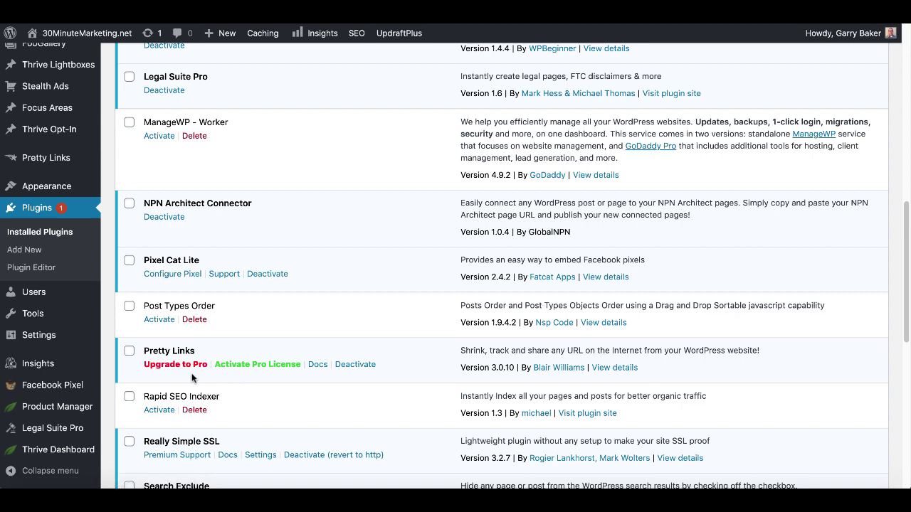
Step: Open the Pretty Links plugin's list of existing links
scroll(60, 308, "up", 3)
mouse_move(44, 296)
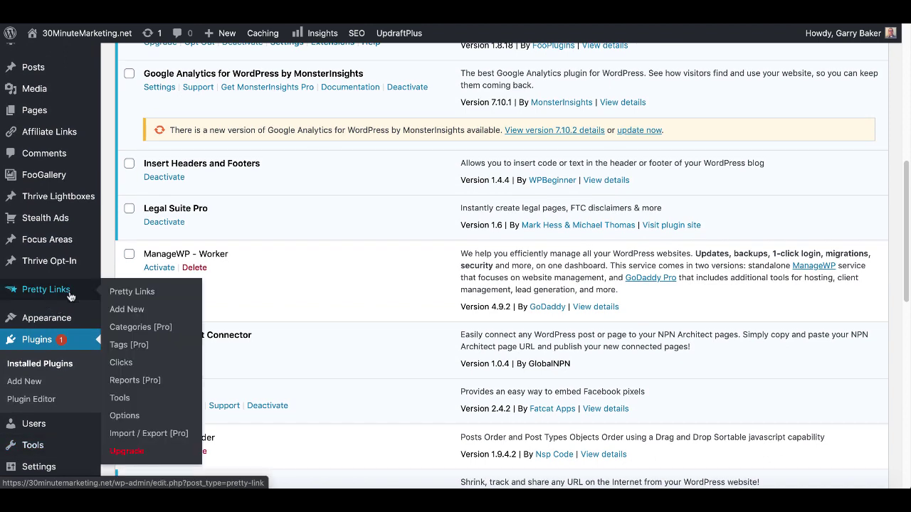
left_click(130, 294)
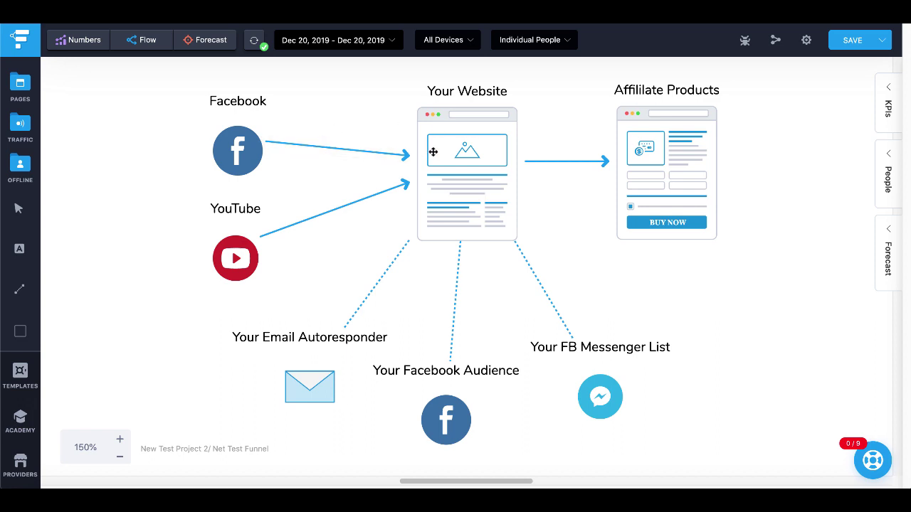
Step: Switch to the funnel diagram and replace the connection from Facebook to Your Website with one from Facebook to Affiliate Products
left_click(456, 151)
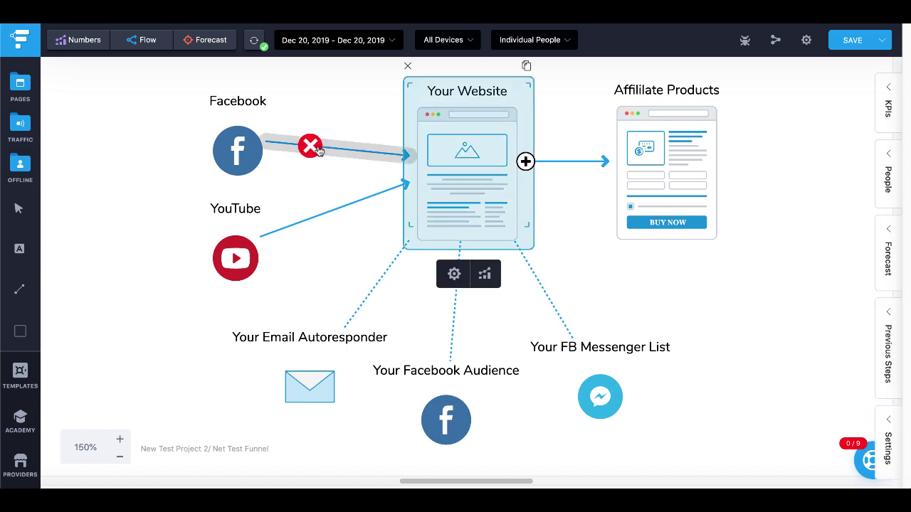
left_click(317, 150)
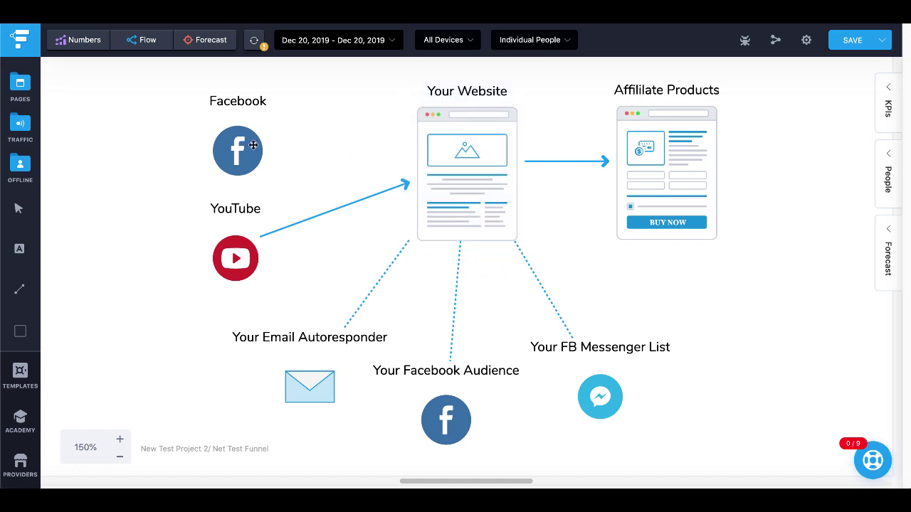
left_click(255, 147)
left_click_drag(280, 140, 637, 151)
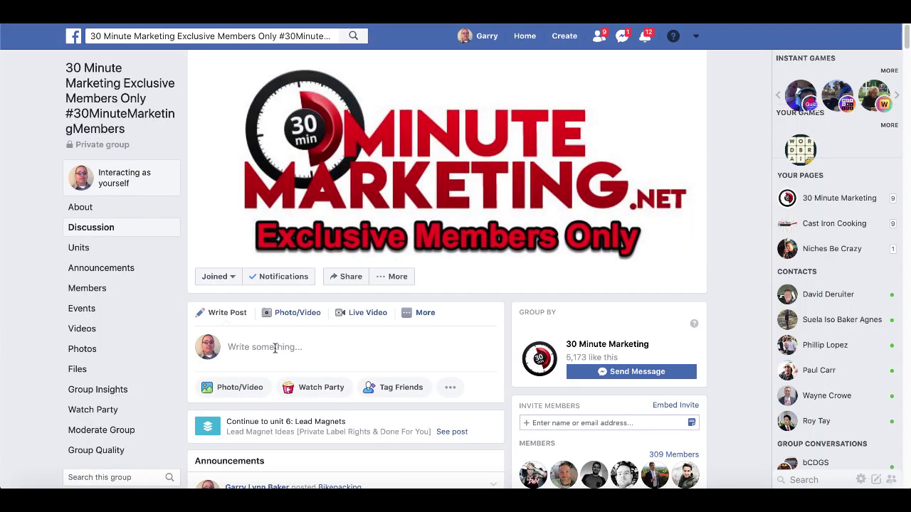
Step: Switch to the Facebook members group and start a post reading "Hey check this latest offer"
left_click(275, 348)
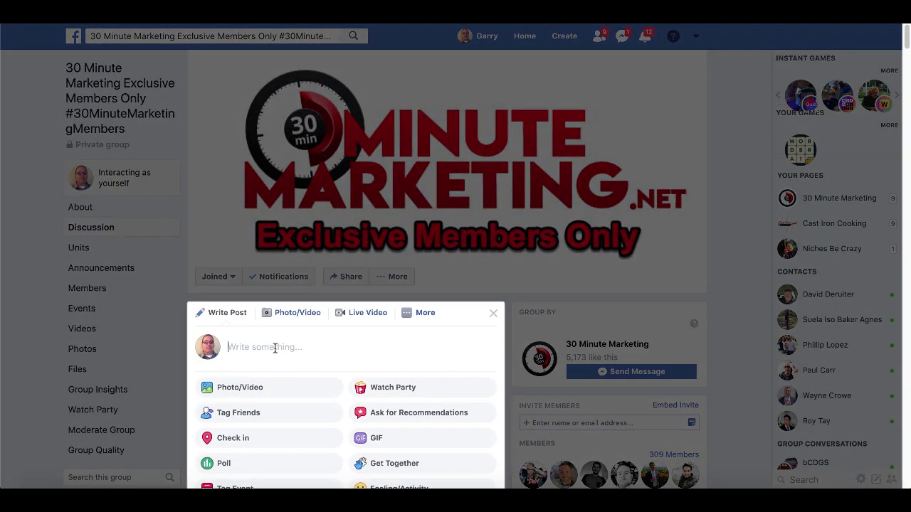
type("Hey check this latest ")
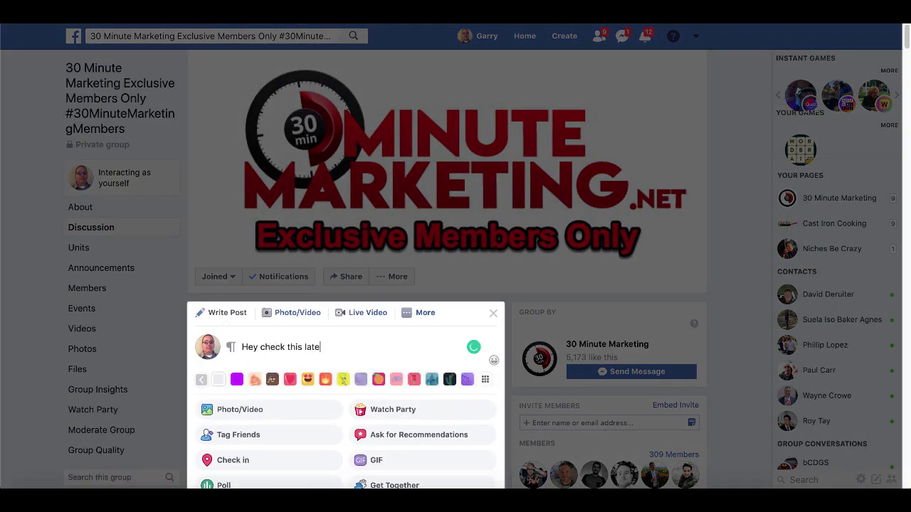
type("off")
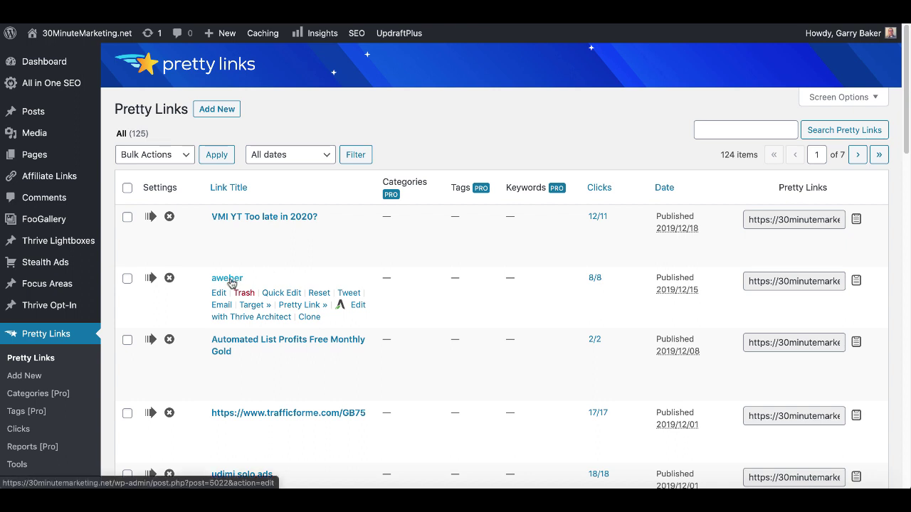
left_click(774, 283)
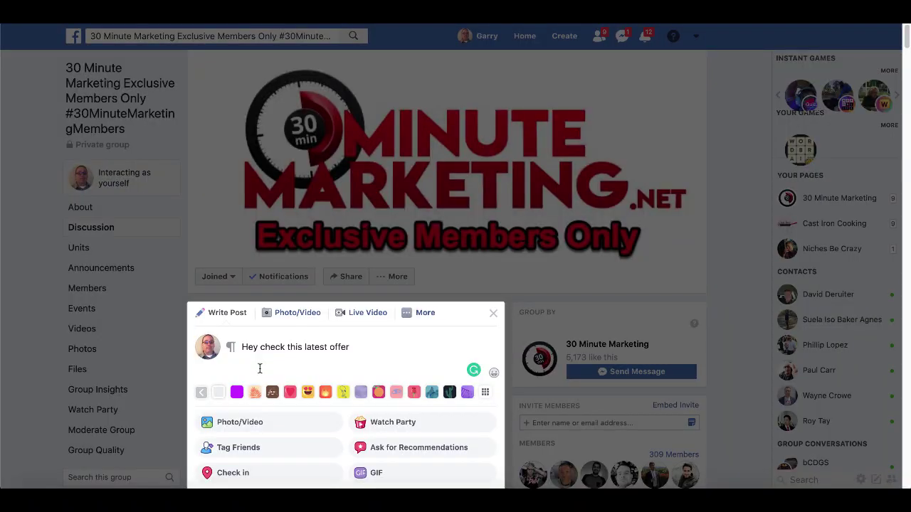
type("https://30minutemarketing.net/aweber")
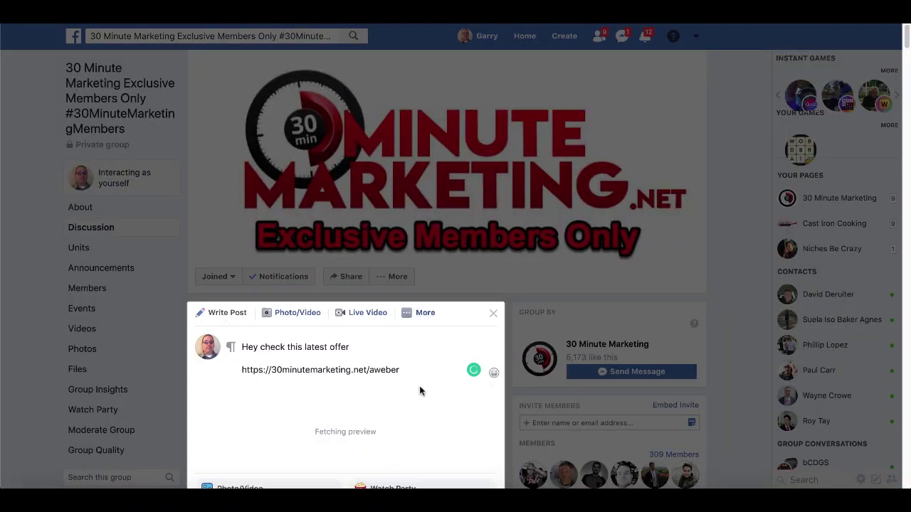
scroll(419, 391, "down", 2)
scroll(419, 391, "down", 1)
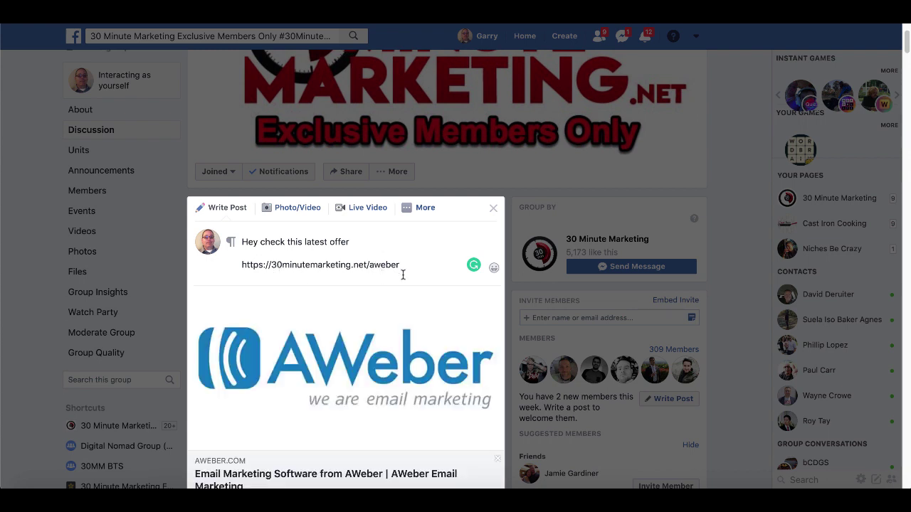
scroll(400, 299, "down", 2)
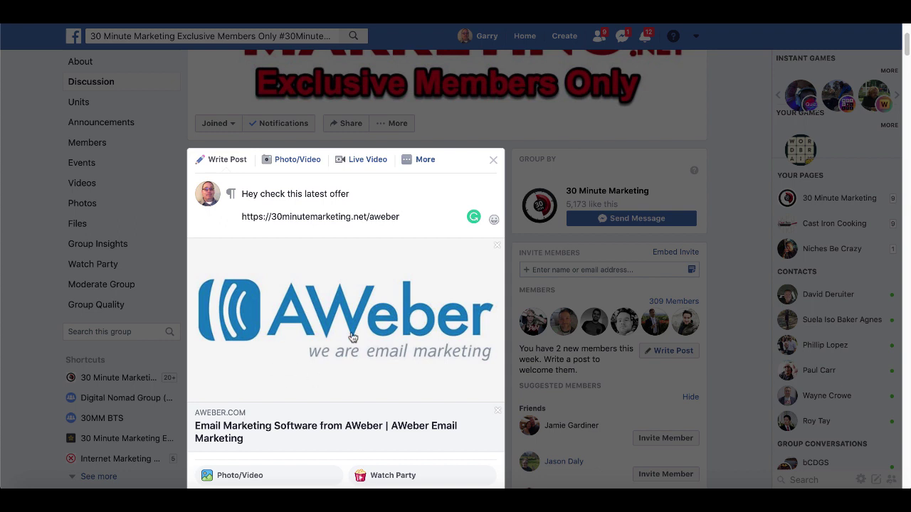
scroll(352, 337, "down", 2)
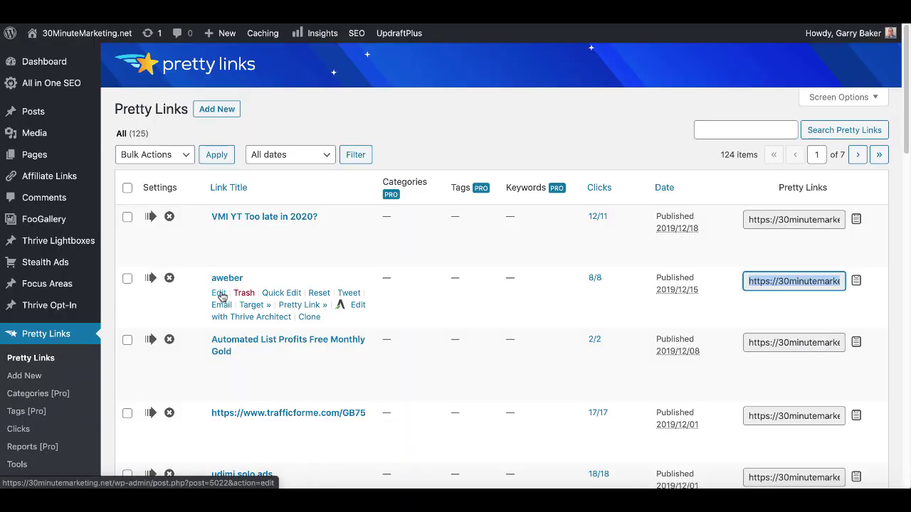
Step: Open the aweber link's settings in Pretty Links and examine its target URL and pretty link slug
left_click(221, 293)
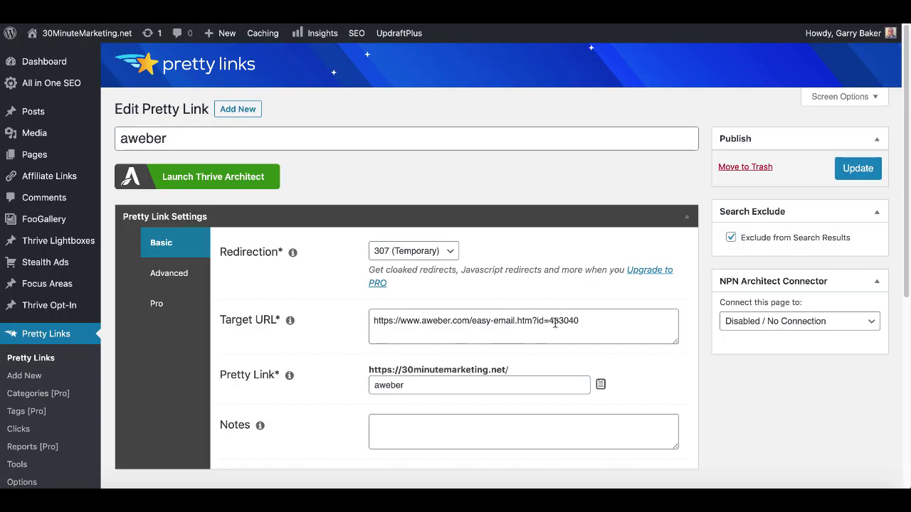
triple_click(582, 320)
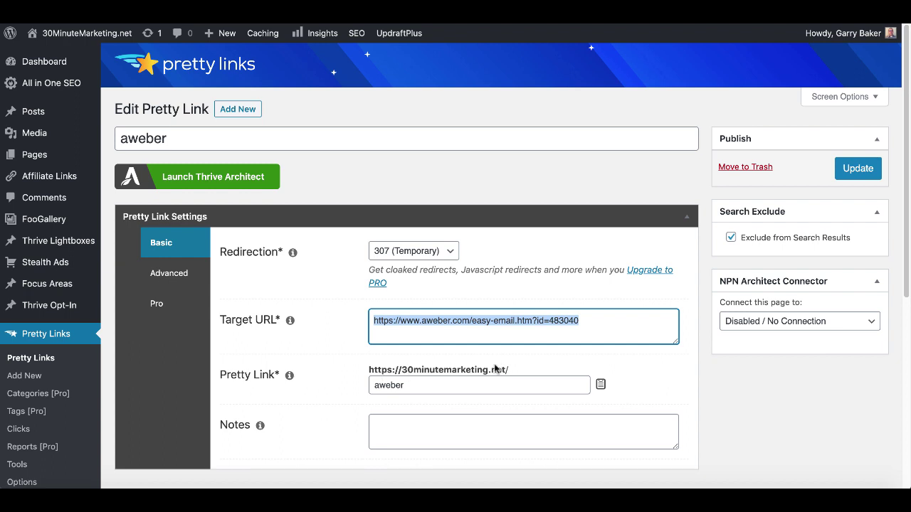
double_click(395, 385)
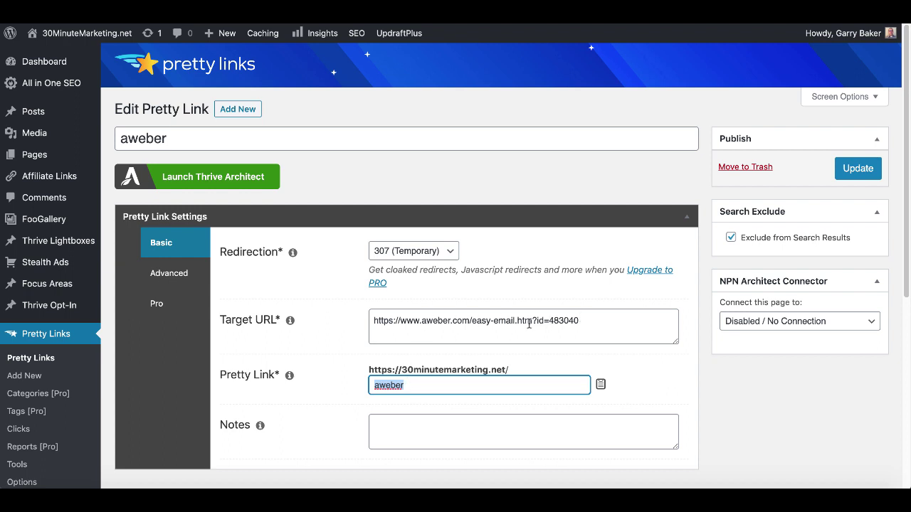
Step: Start a new pretty link titled "Clickfunnels Holiday Webinar"
left_click(32, 380)
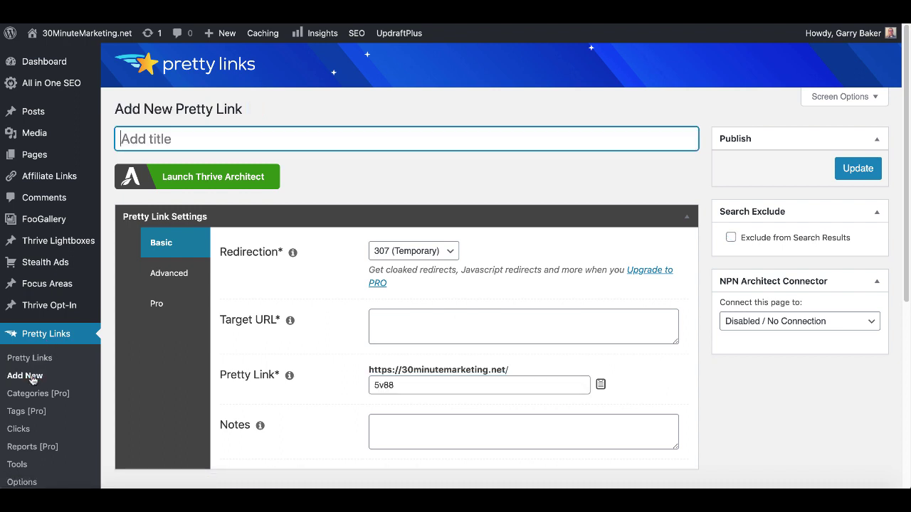
type("Clickfunnels Holid")
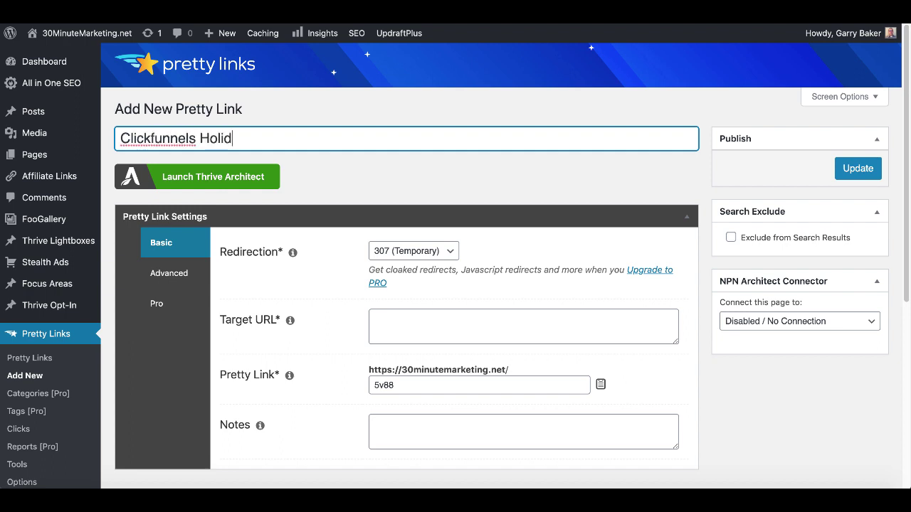
type("ay Webinar")
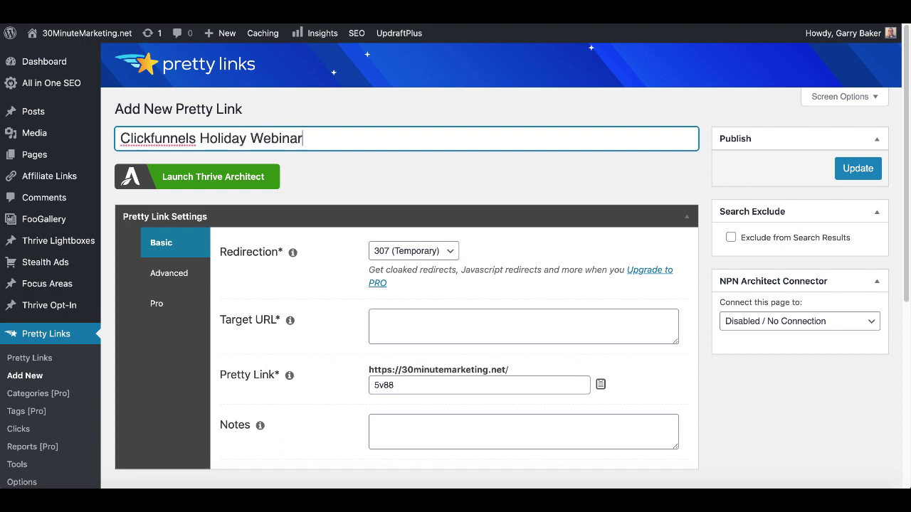
Step: Switch to the ClickFunnels Affiliate Program page and examine its affiliate link options, potential earnings, swipe graphics and sample swipe copy
left_click(699, 24)
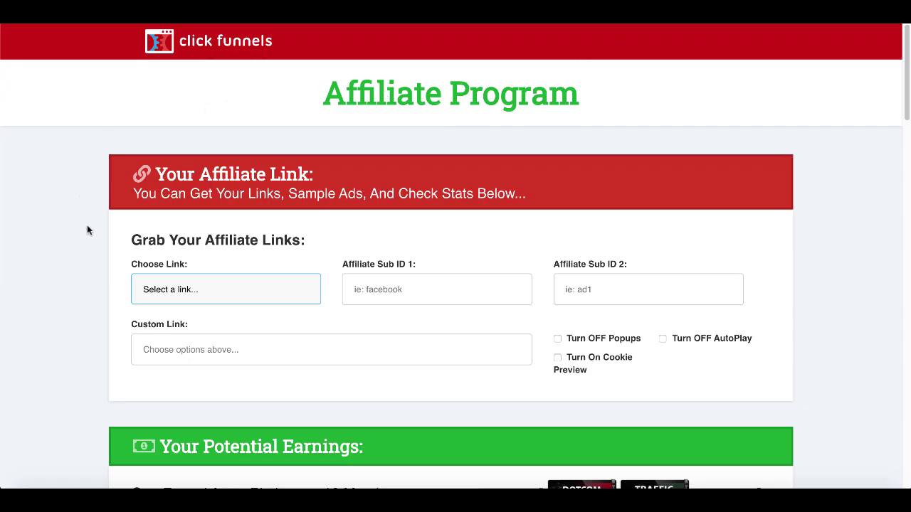
scroll(91, 275, "down", 4)
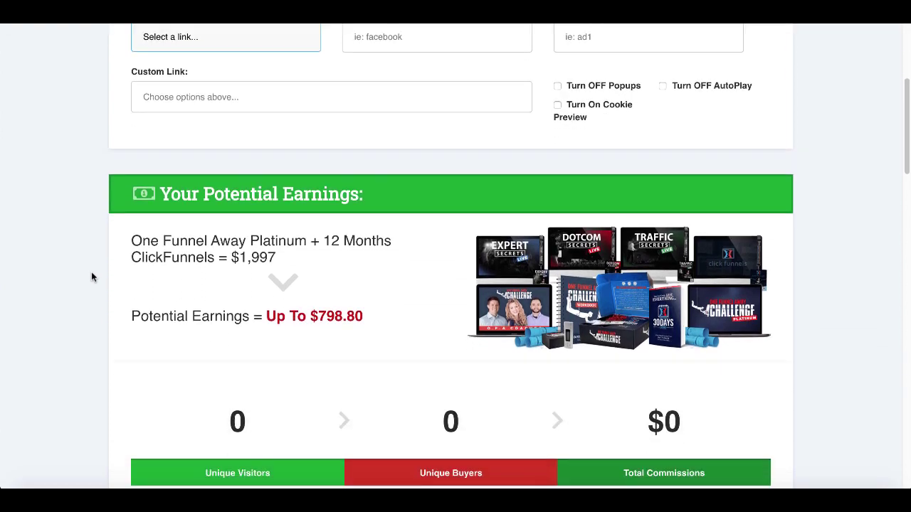
scroll(91, 277, "down", 7)
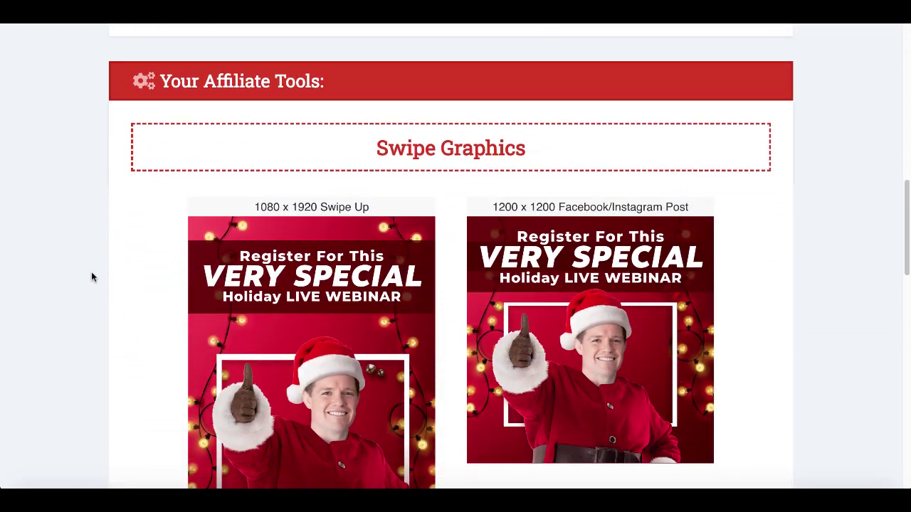
scroll(91, 277, "down", 4)
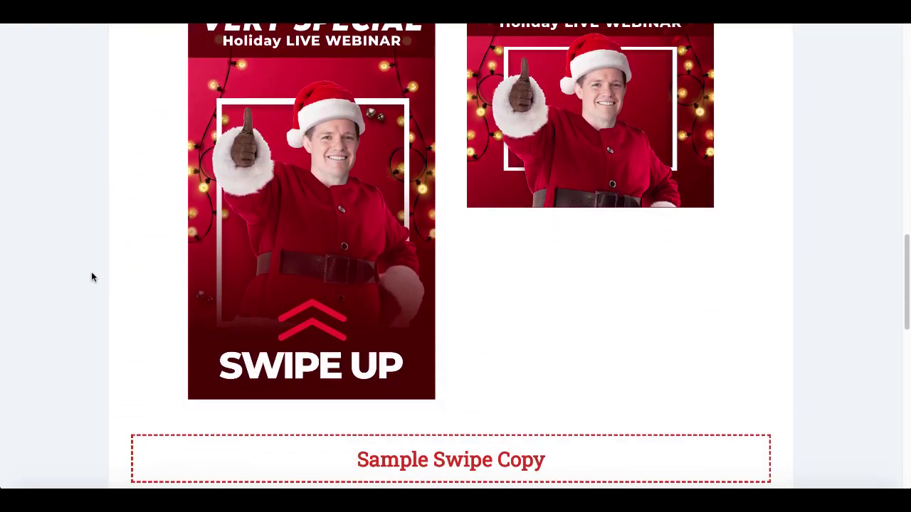
scroll(91, 277, "down", 5)
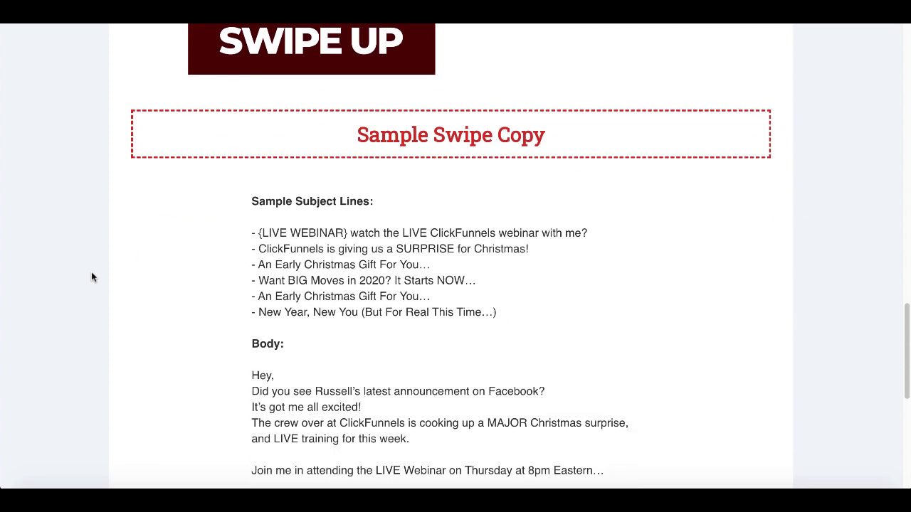
scroll(91, 277, "down", 6)
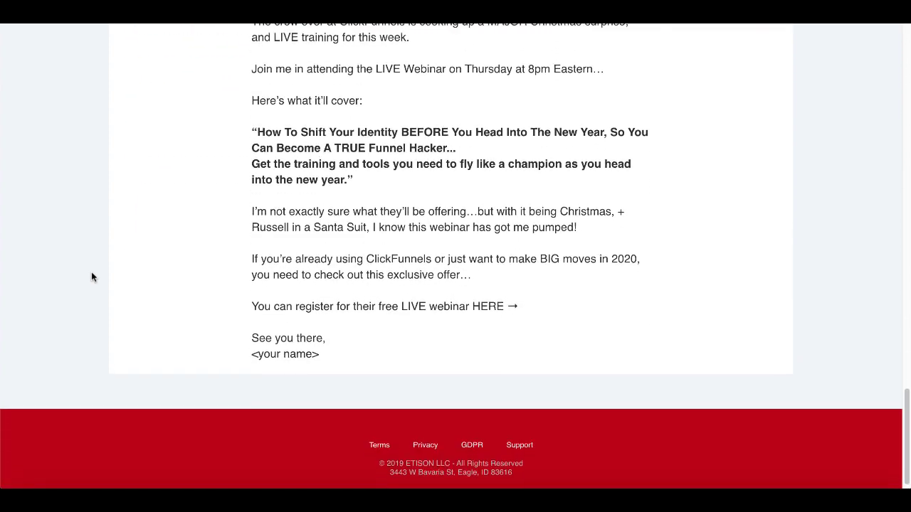
scroll(91, 277, "up", 1)
scroll(91, 277, "up", 4)
scroll(91, 277, "up", 2)
scroll(91, 277, "up", 12)
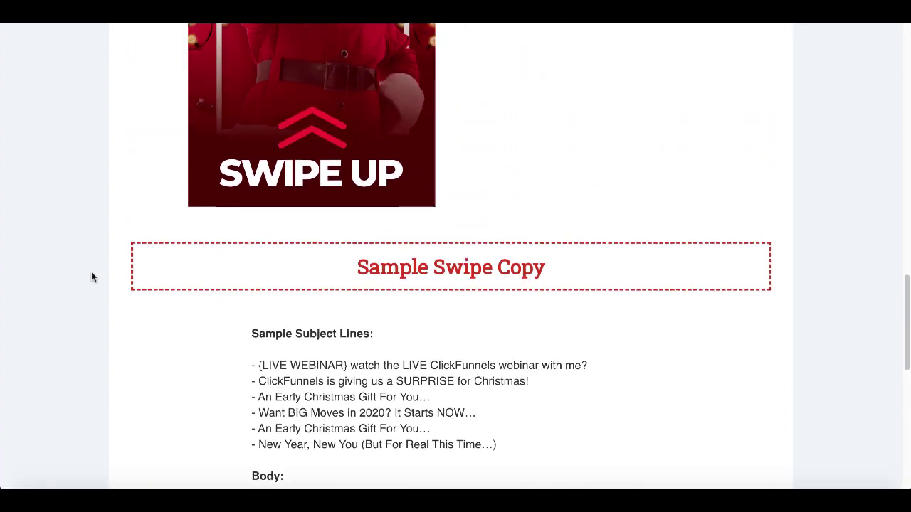
scroll(91, 277, "up", 6)
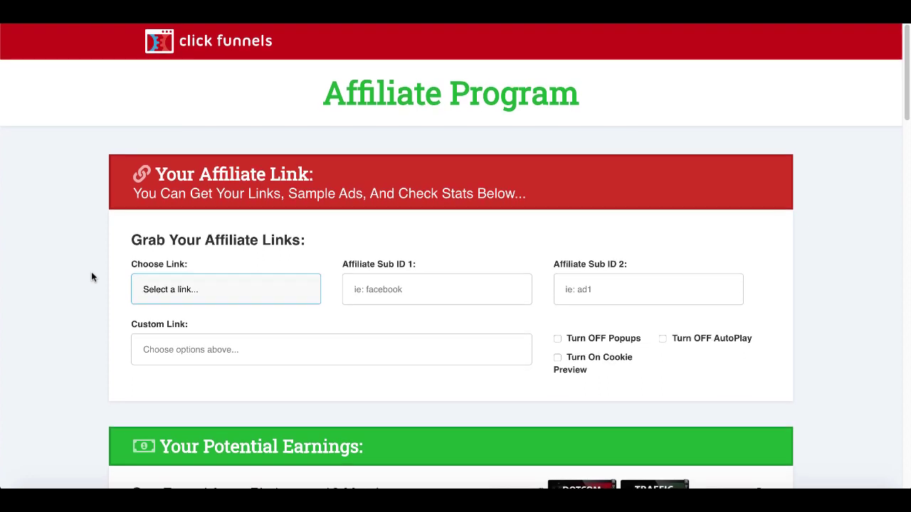
Step: Generate a Webinar Registration affiliate link with Affiliate Sub ID 1 "facebook" and Affiliate Sub ID 2 "group"
left_click(217, 286)
left_click(208, 325)
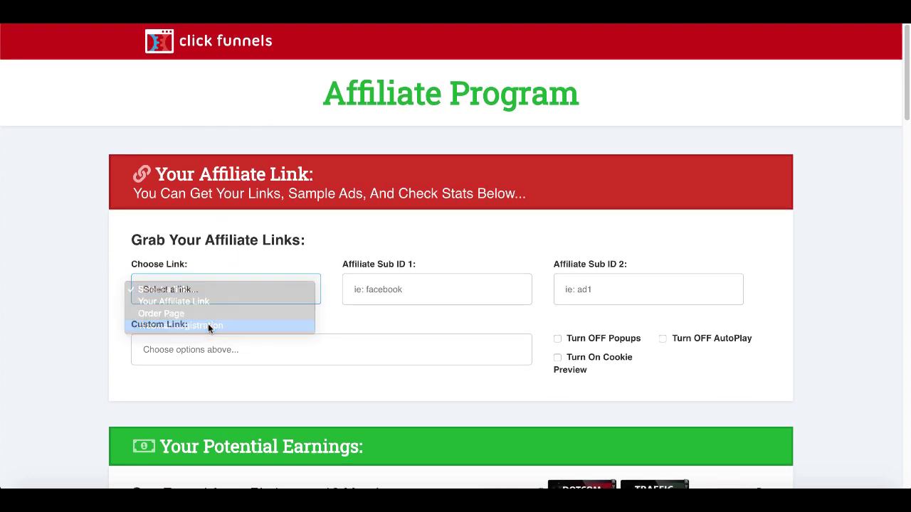
left_click(386, 292)
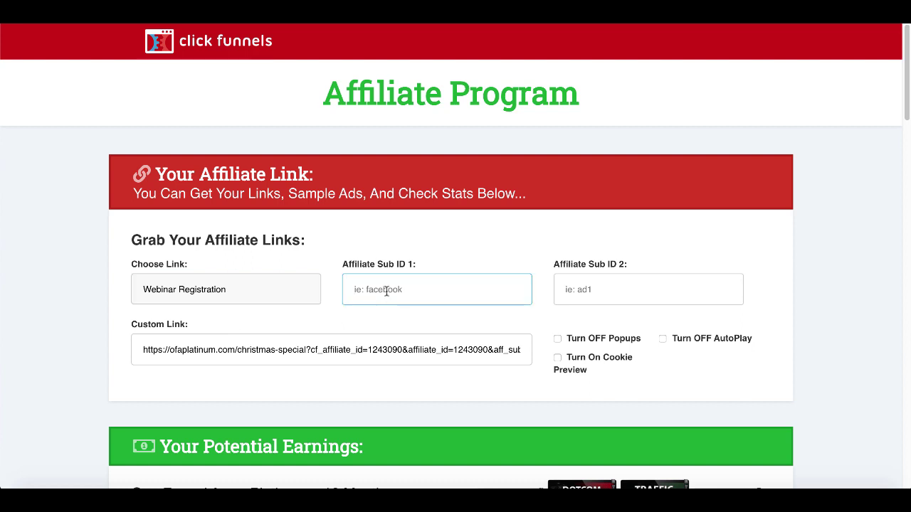
type("facebook")
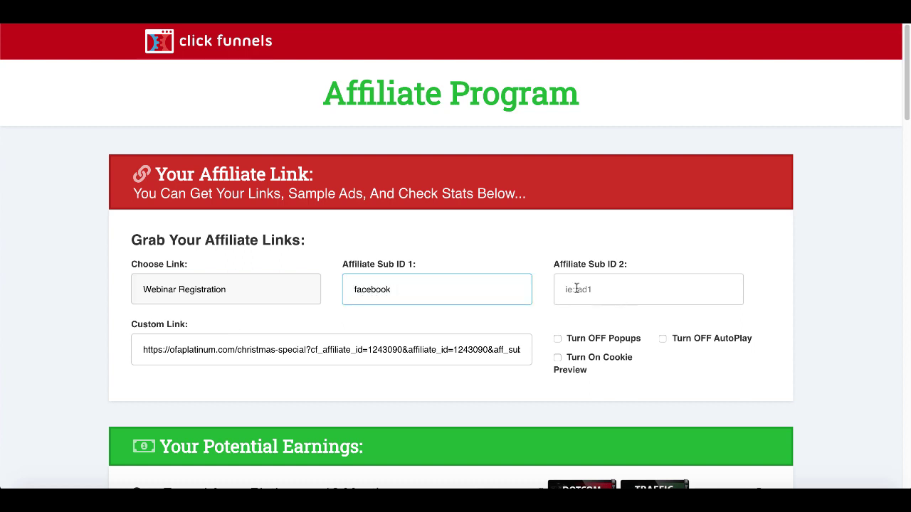
left_click(577, 288)
type("group")
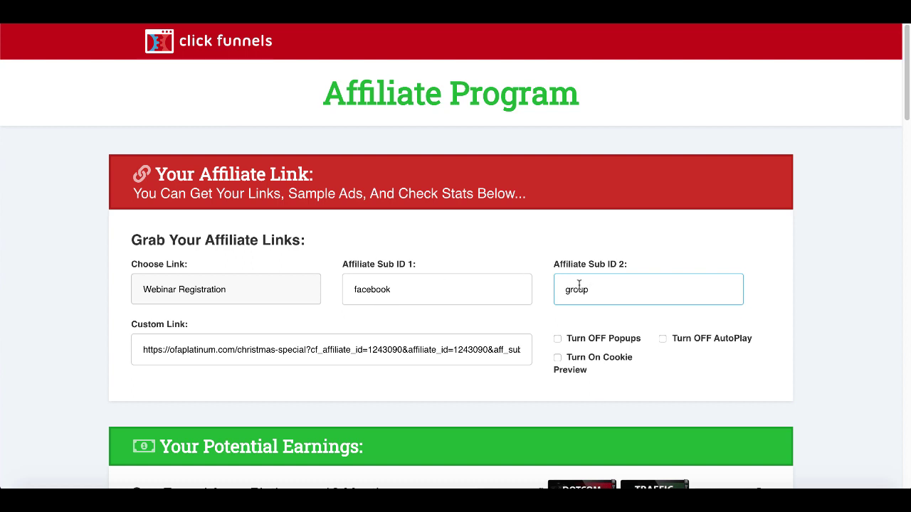
Step: Copy the generated custom affiliate link and paste it as the target URL of the new pretty link in Pretty Links
left_click(203, 352)
key("ctrl+a")
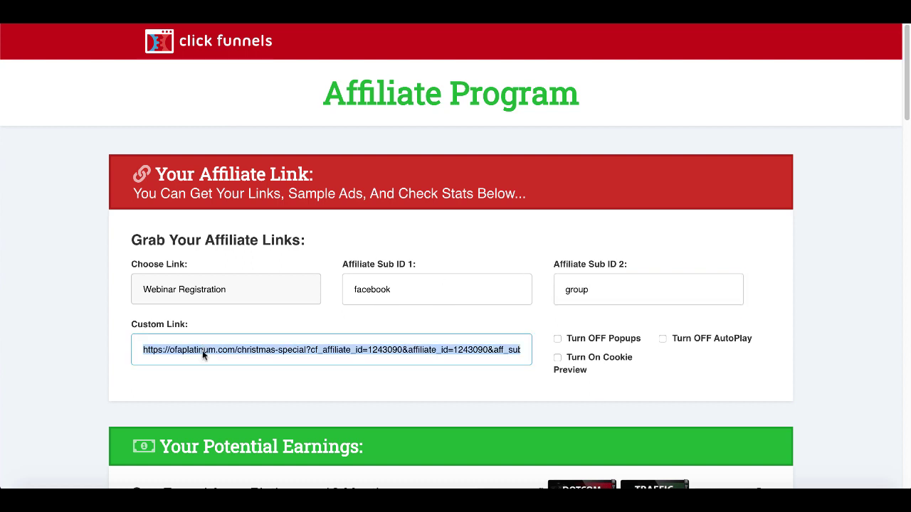
right_click(202, 351)
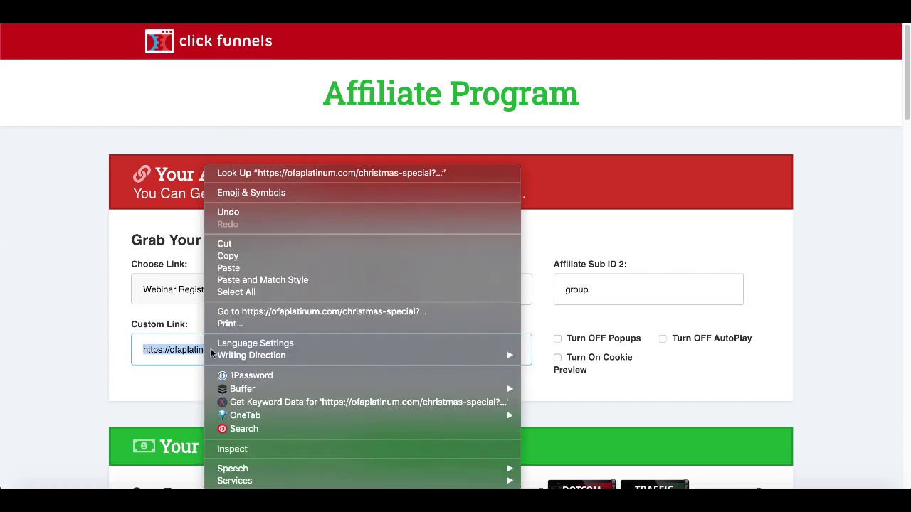
left_click(228, 256)
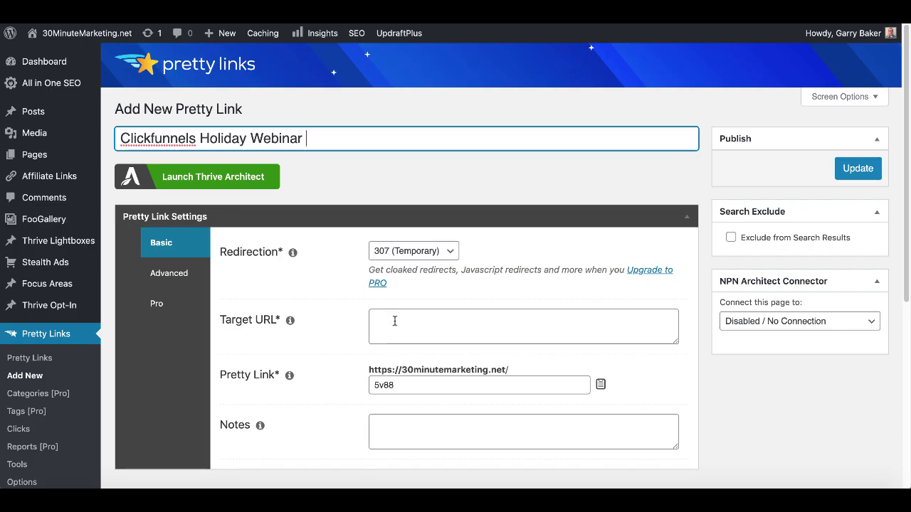
left_click(393, 322)
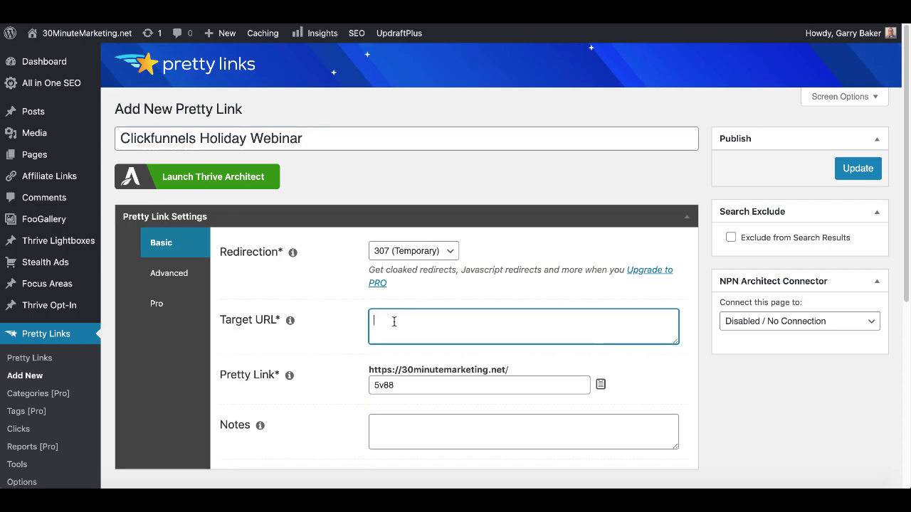
key("ctrl+v")
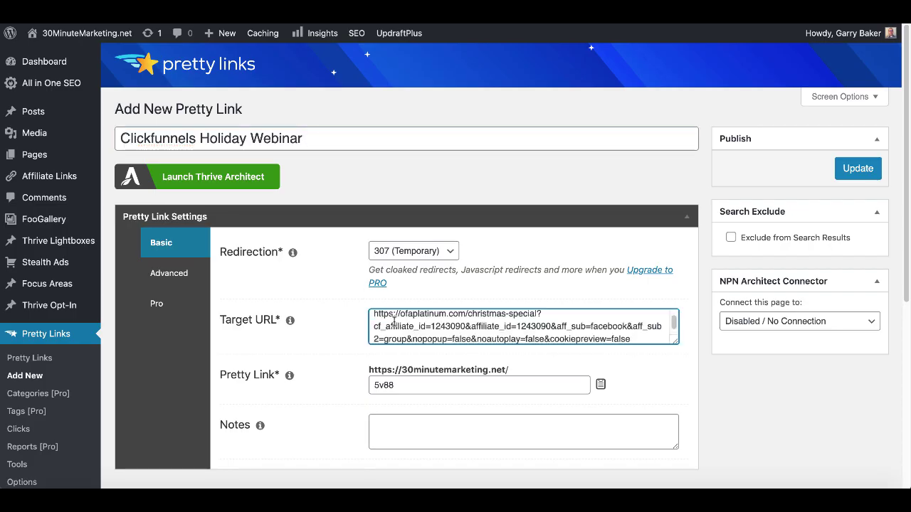
Step: Set the pretty link slug to "clickfunnelsholidaywebinar" and save the new pretty link
left_click(398, 386)
double_click(398, 386)
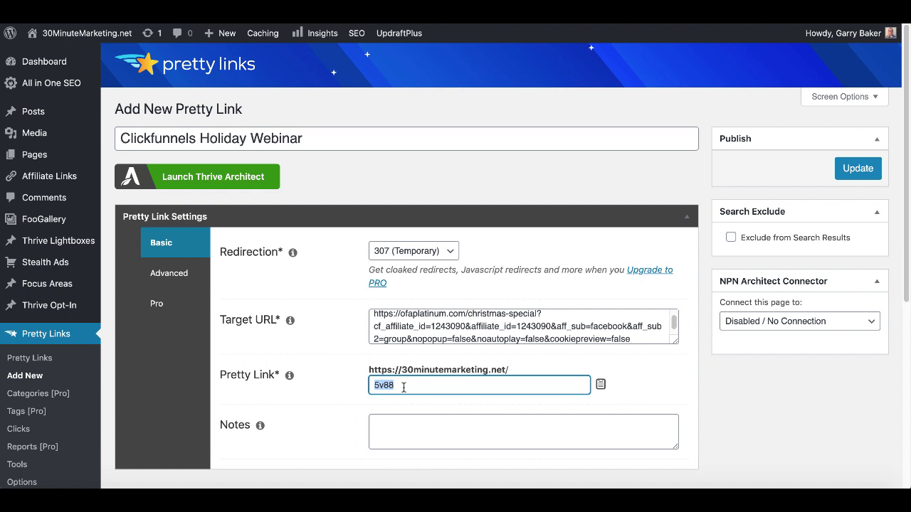
type("clickfunnelsholida")
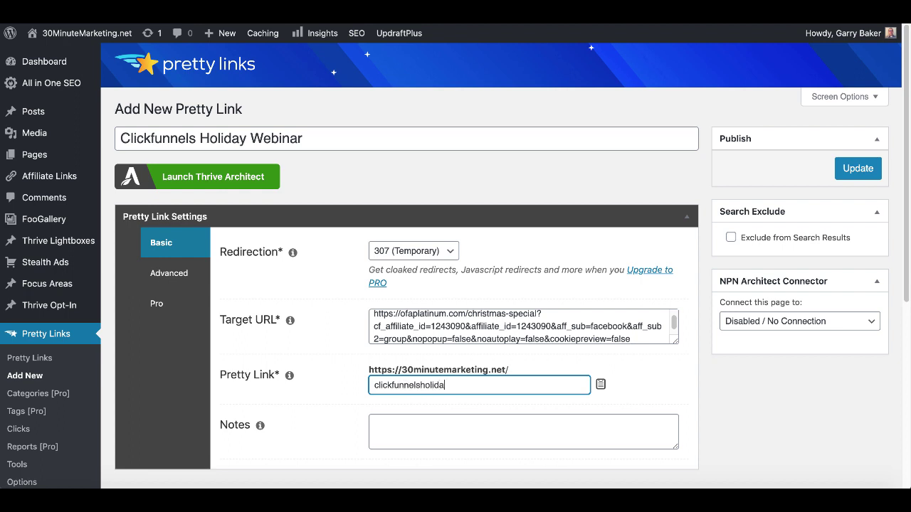
type("webinar")
left_click(851, 170)
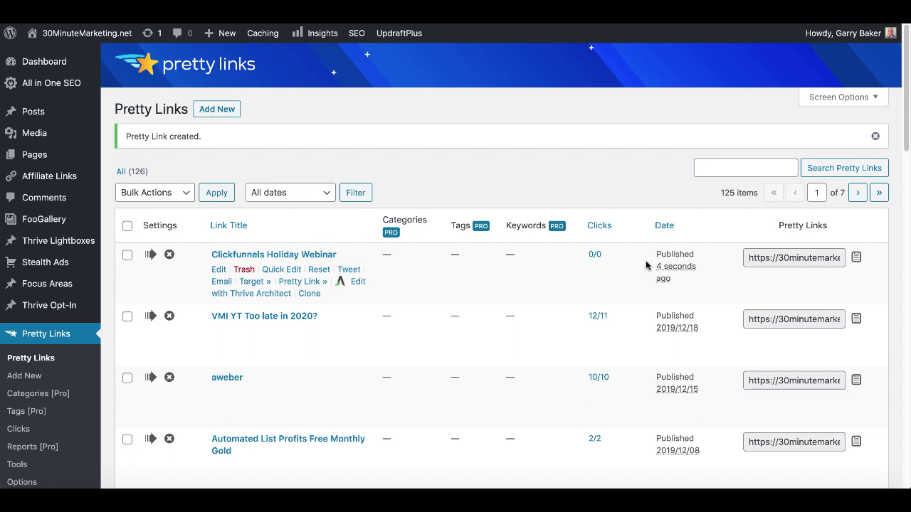
Step: Copy the Clickfunnels Holiday Webinar pretty link and paste it into a new post in the 30 Minute Marketing Exclusive Members Only Facebook group
left_click(774, 259)
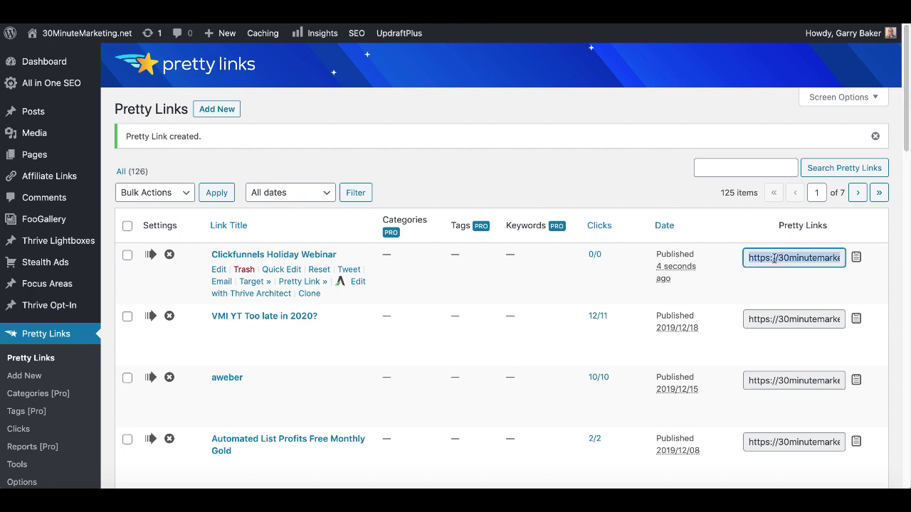
right_click(774, 259)
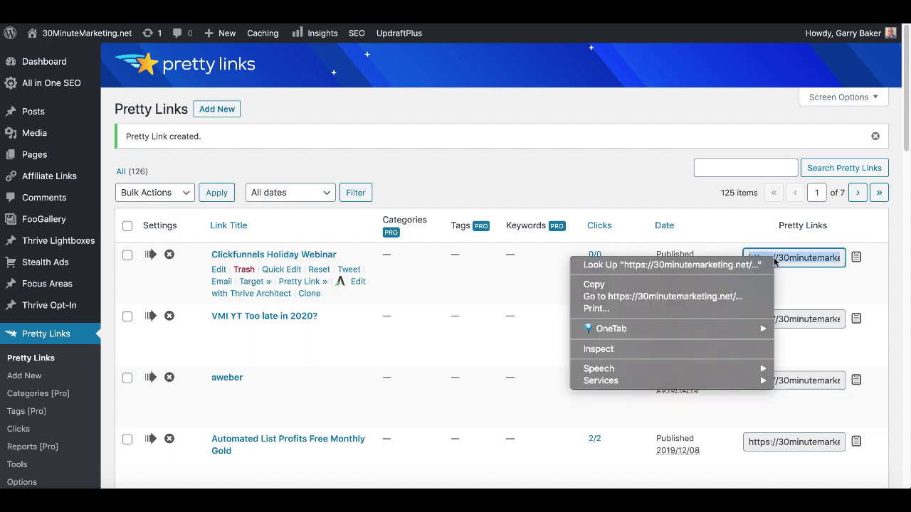
left_click(735, 284)
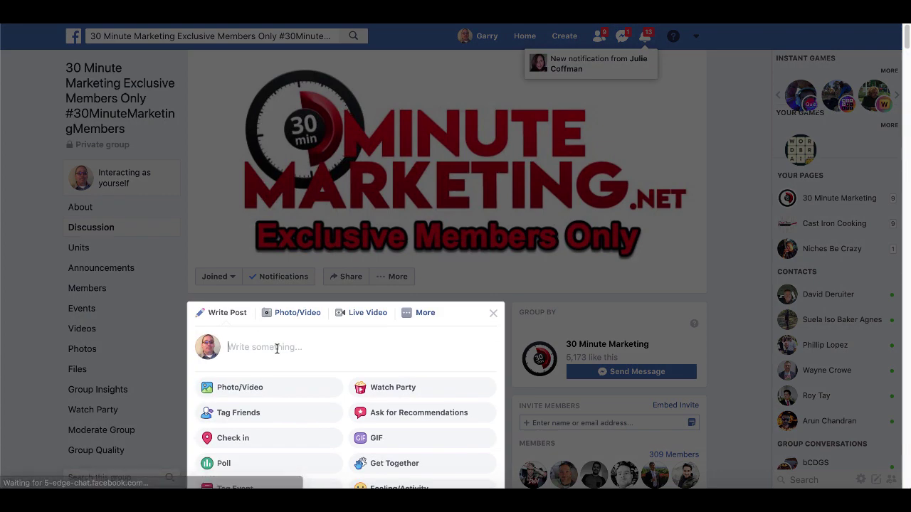
left_click(277, 348)
key("ctrl+v")
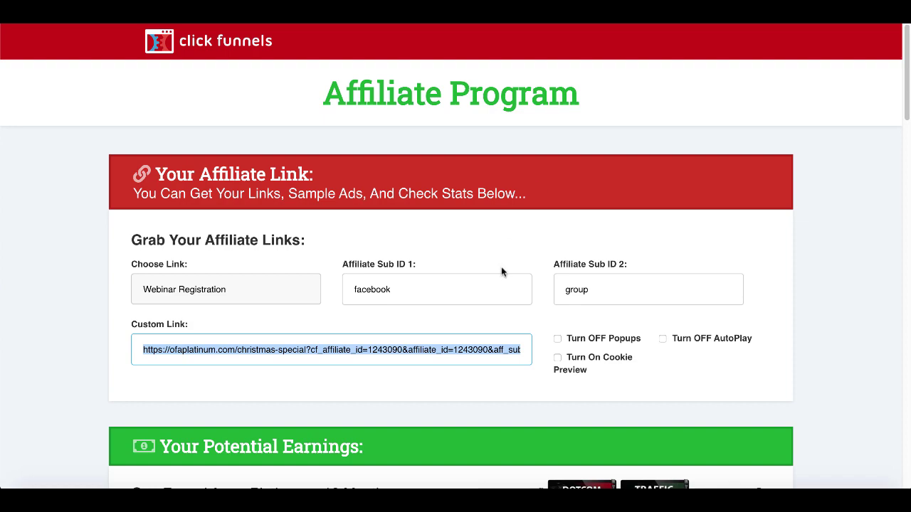
Step: Copy the ClickFunnels sample subject line "Want BIG Moves in 2020? It Starts NOW…" and paste it above the link in the Facebook post
scroll(501, 269, "down", 6)
scroll(502, 271, "down", 12)
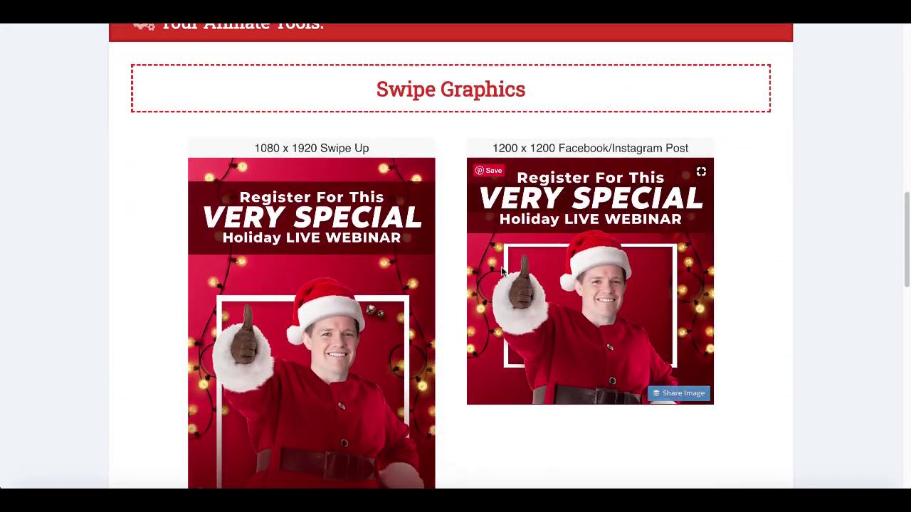
scroll(501, 269, "down", 3)
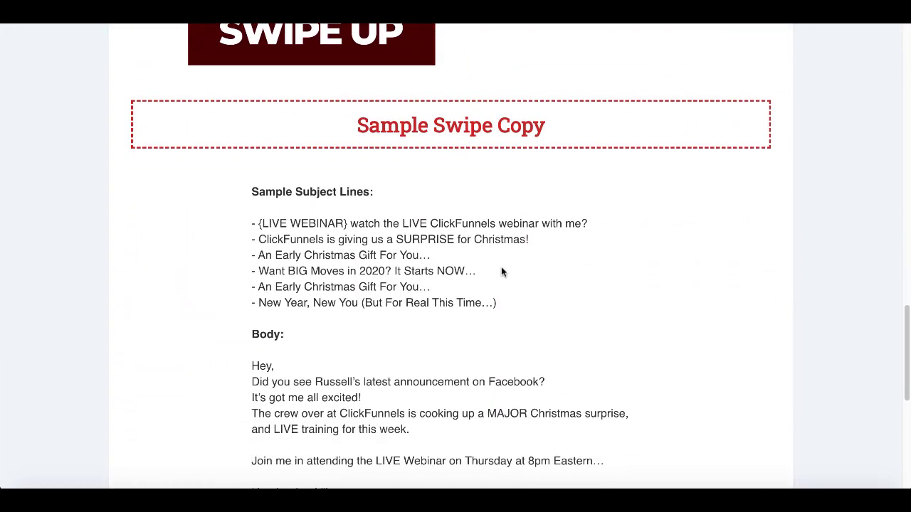
left_click_drag(259, 165, 479, 165)
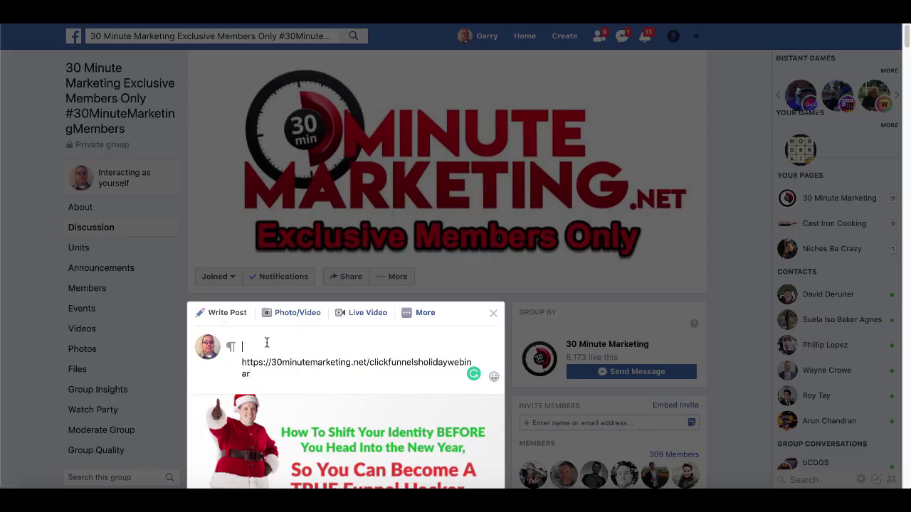
key("super+v")
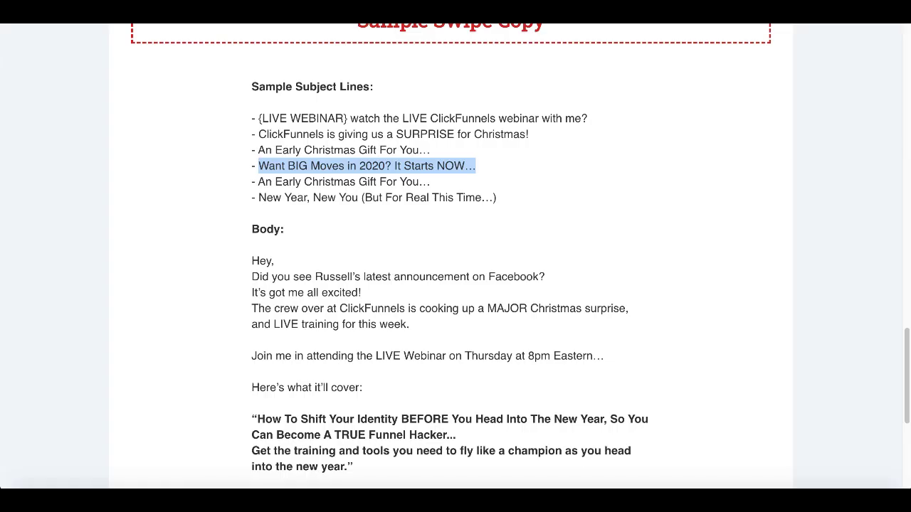
Step: Copy the sample body from "Join me in attending" through "You can register for their free LIVE webinar HERE →" into the post above the link
scroll(511, 278, "down", 1)
scroll(511, 278, "down", 2)
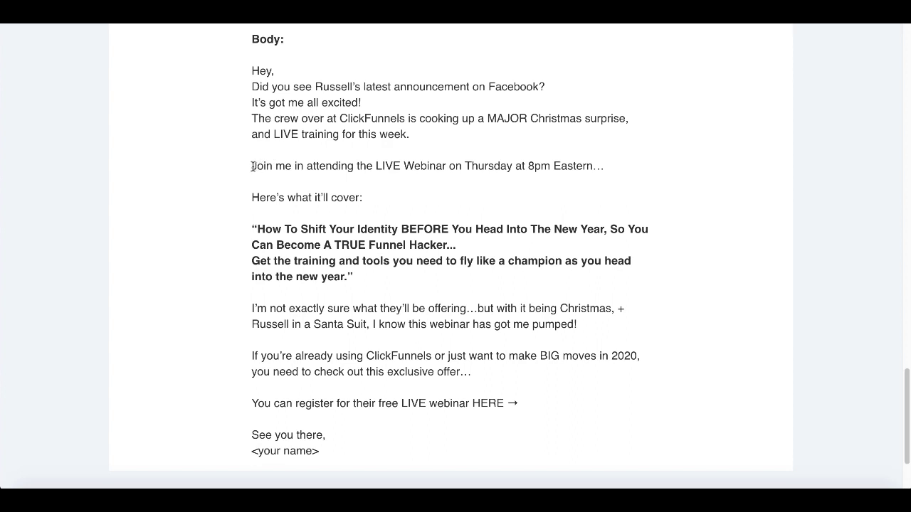
left_click_drag(253, 166, 522, 401)
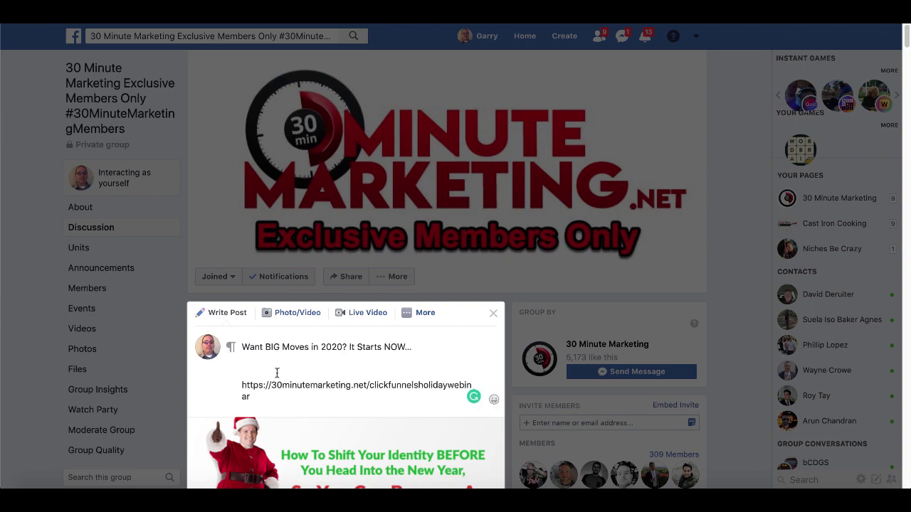
key("super+v")
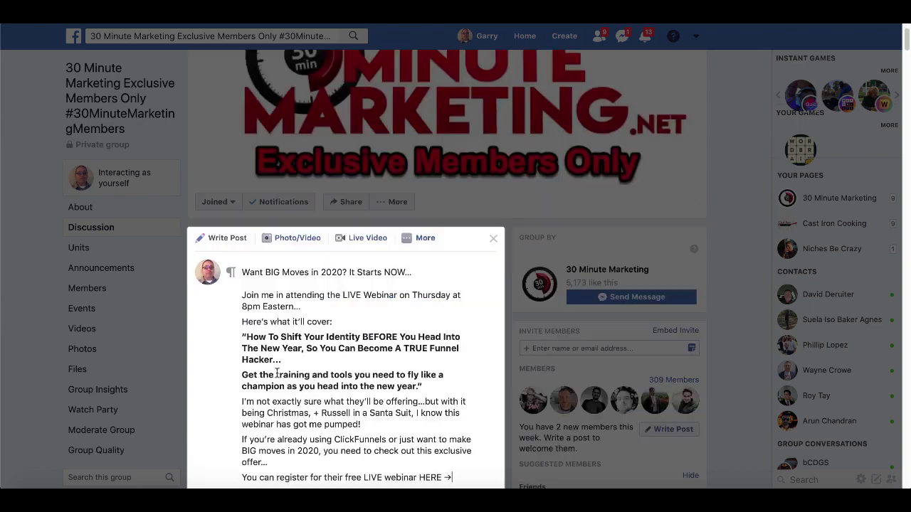
Step: Review the webinar post's text and link preview, and publish it to the Facebook group
scroll(277, 372, "down", 2)
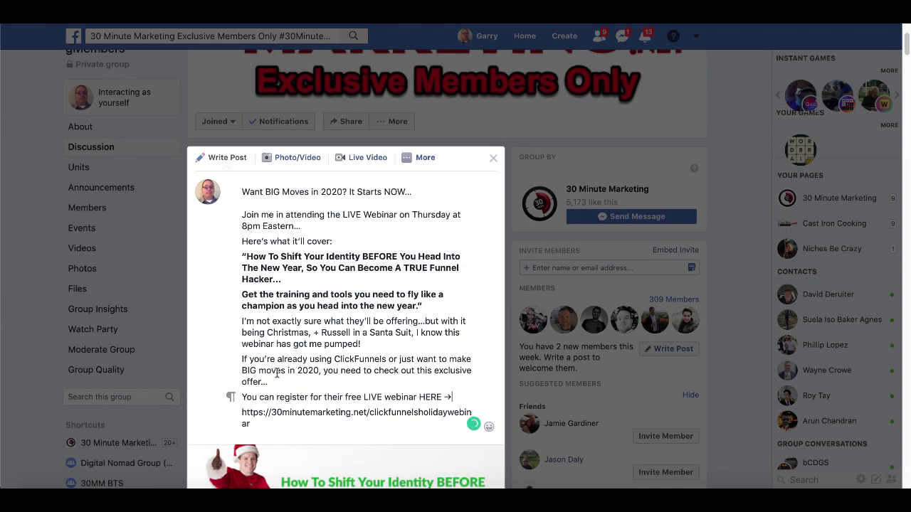
scroll(277, 372, "down", 2)
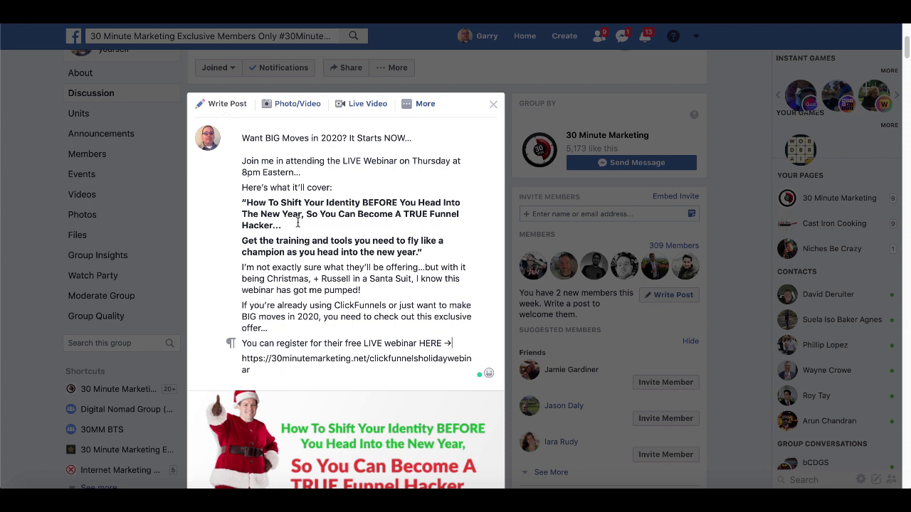
scroll(297, 222, "down", 1)
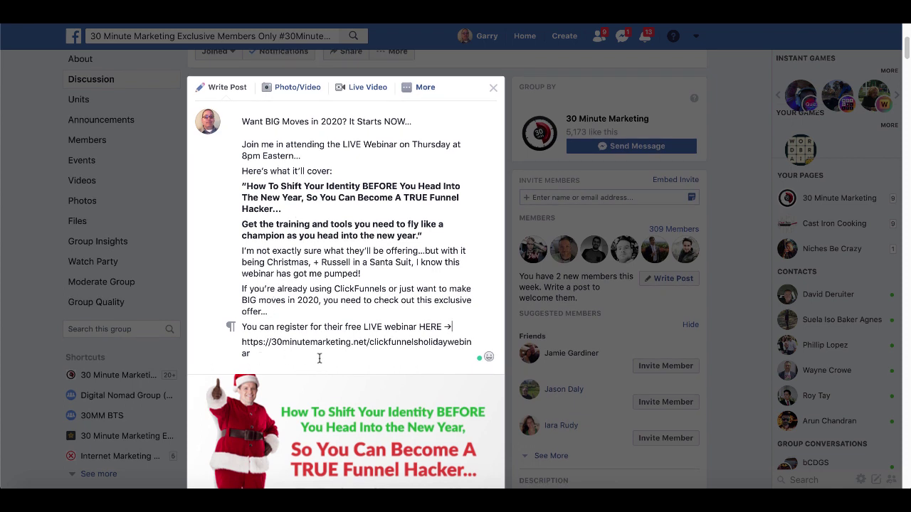
scroll(297, 354, "down", 5)
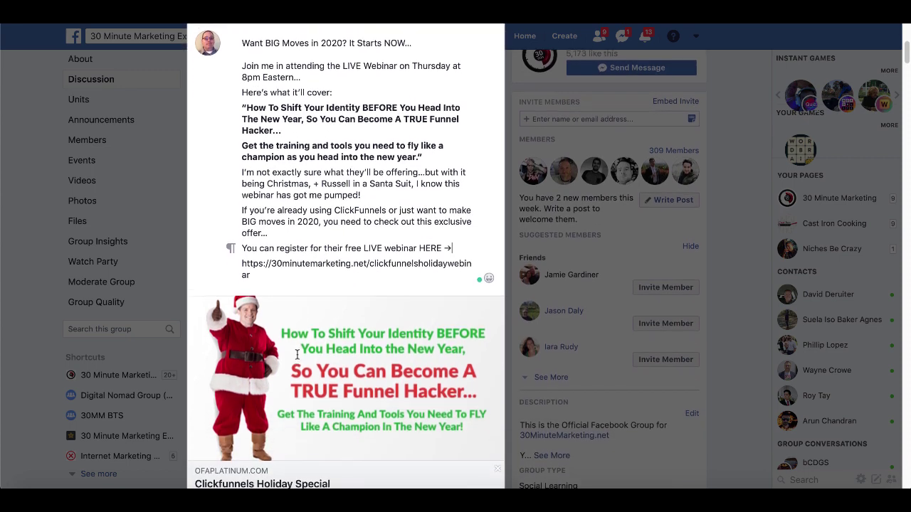
scroll(297, 354, "down", 3)
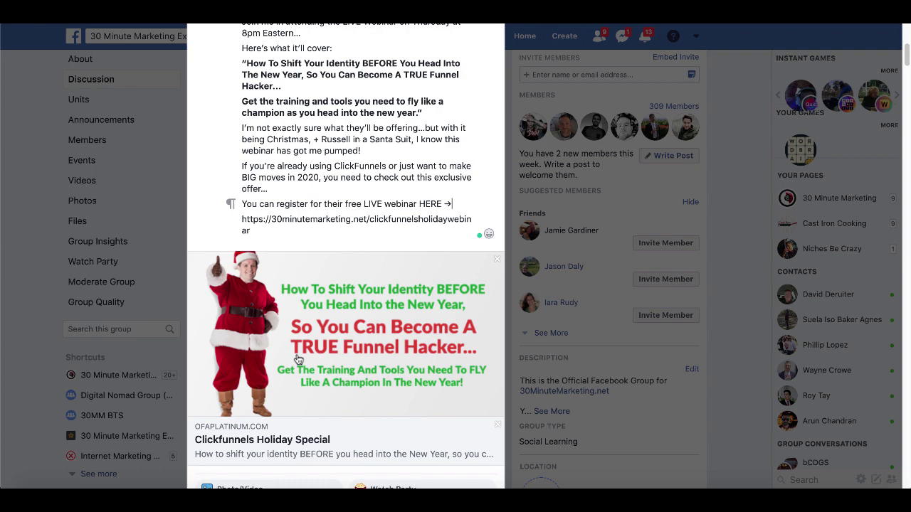
scroll(298, 359, "up", 5)
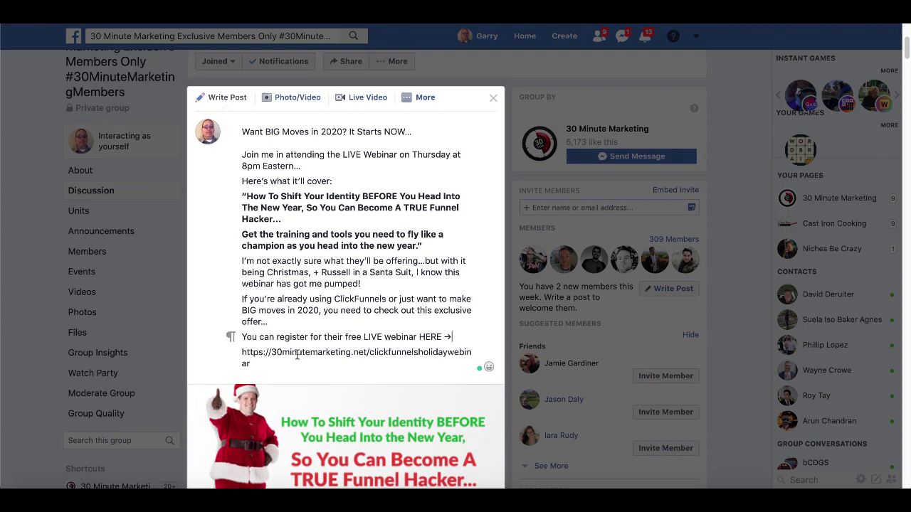
scroll(297, 354, "down", 8)
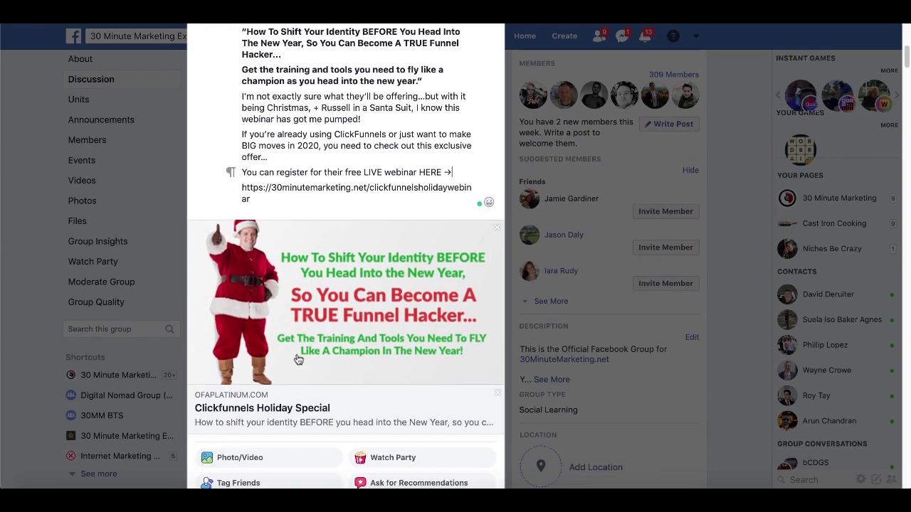
scroll(297, 360, "down", 6)
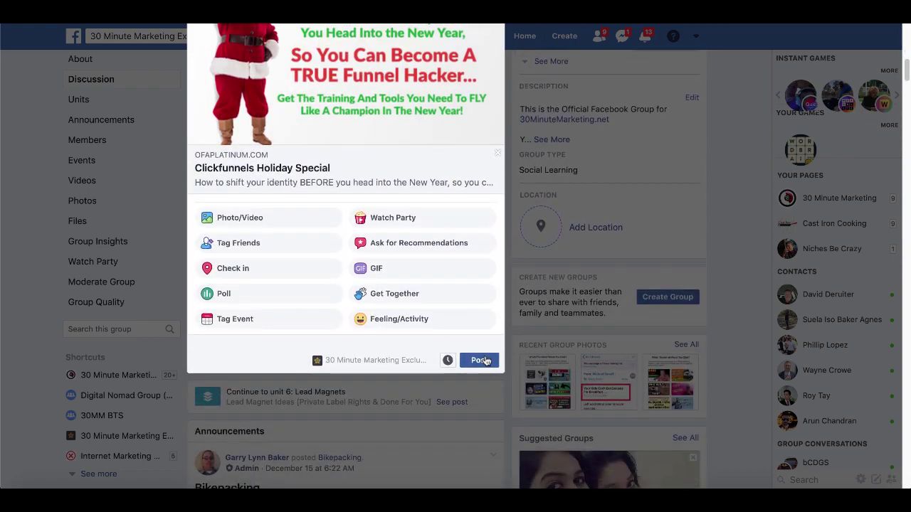
left_click(481, 360)
scroll(487, 361, "down", 3)
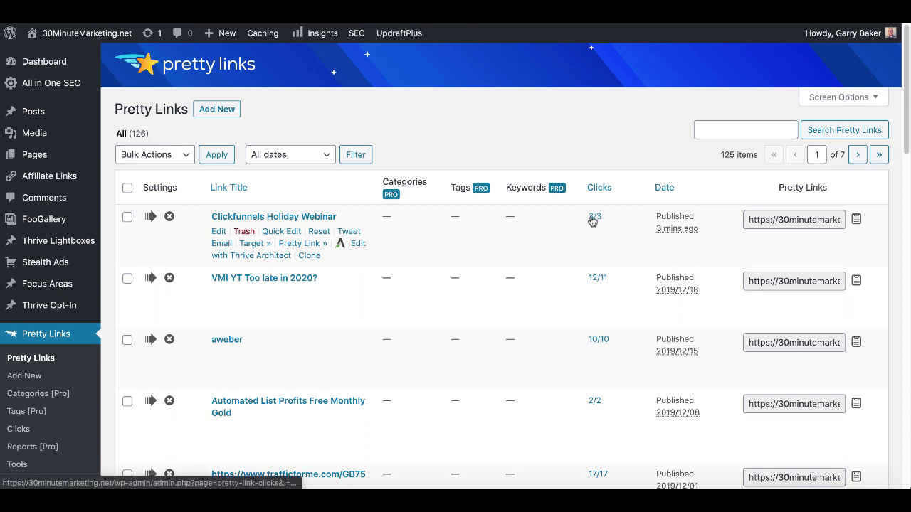
Step: Check the Clickfunnels Holiday Webinar link's click count in Pretty Links and reset the link's statistics
mouse_move(592, 221)
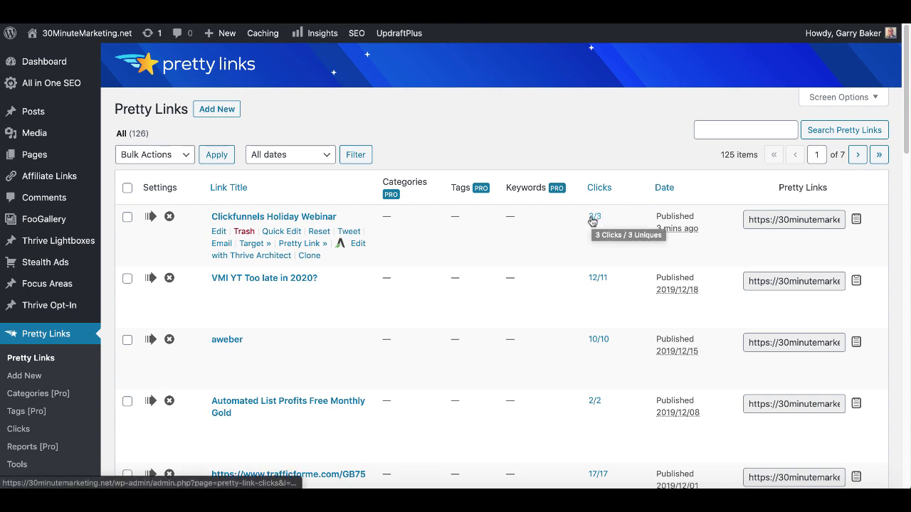
left_click(319, 233)
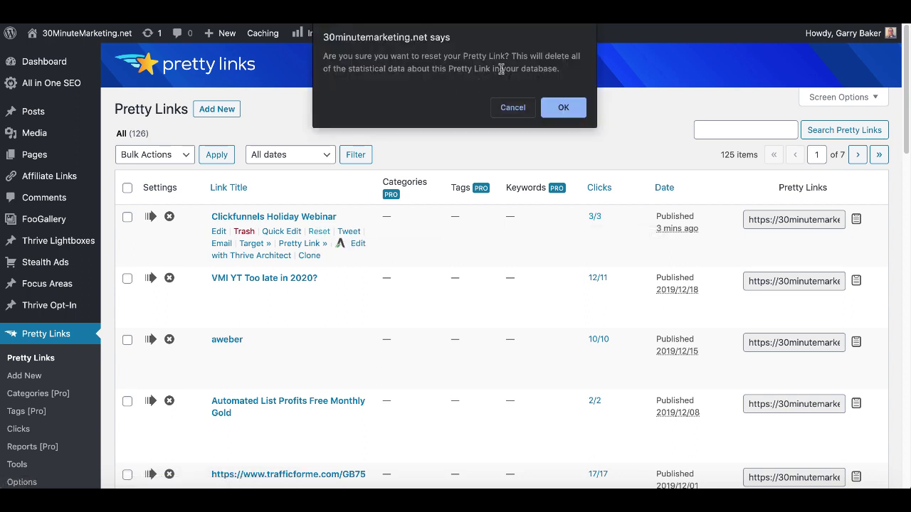
left_click(562, 108)
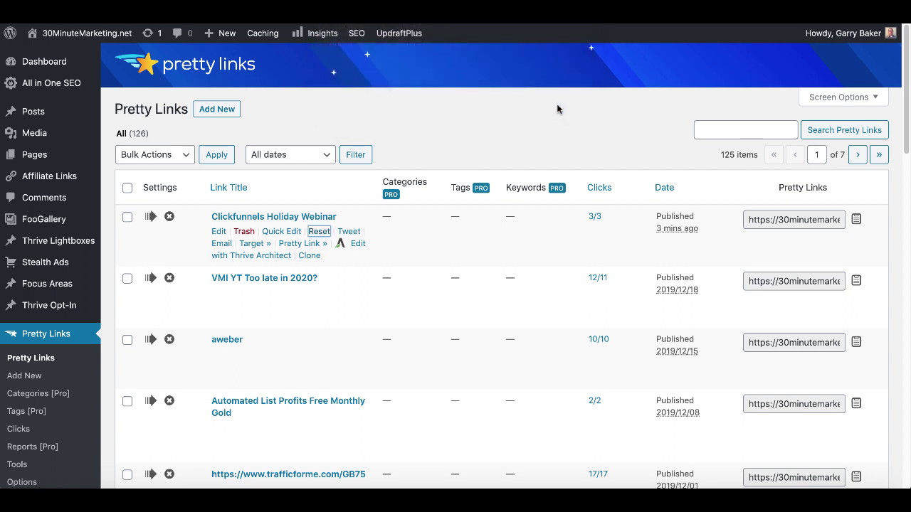
Step: Switch back to the ClickFunnels Affiliate Program page and review the Webinar Registration link's settings and sub IDs
left_click(563, 81)
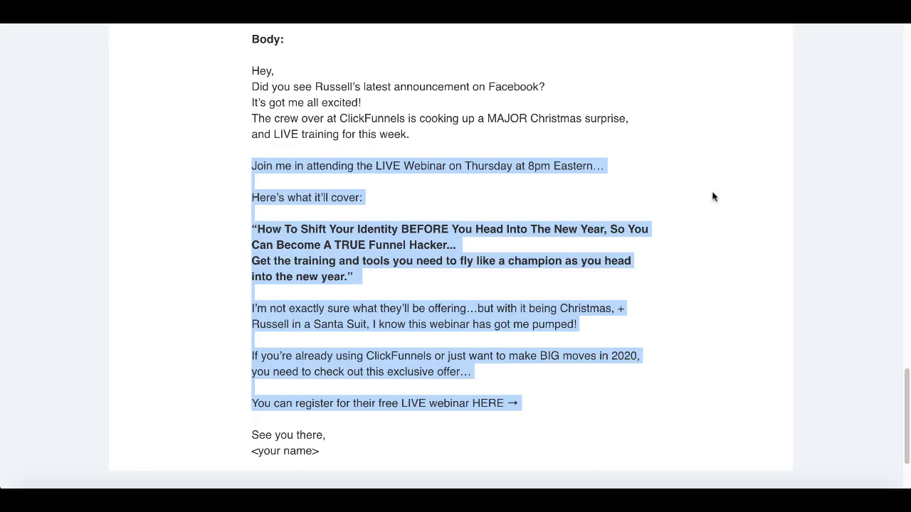
scroll(715, 208, "up", 15)
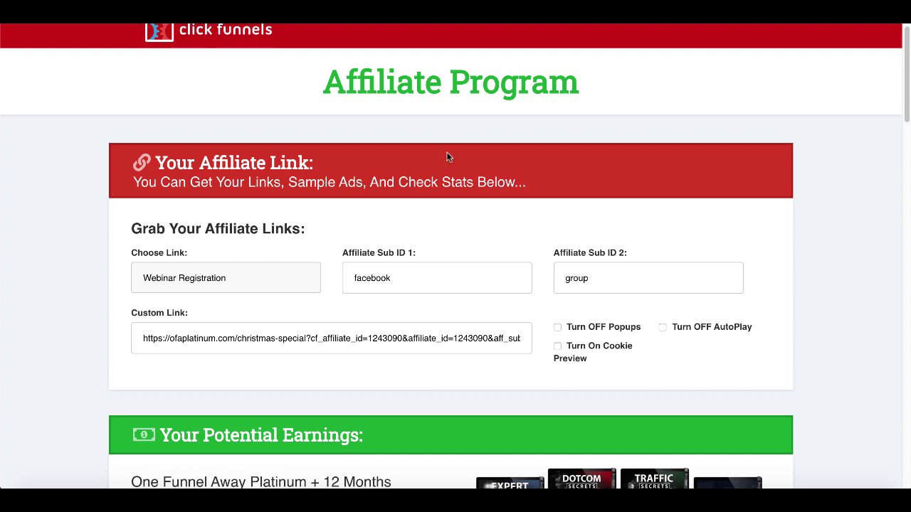
scroll(448, 153, "up", 1)
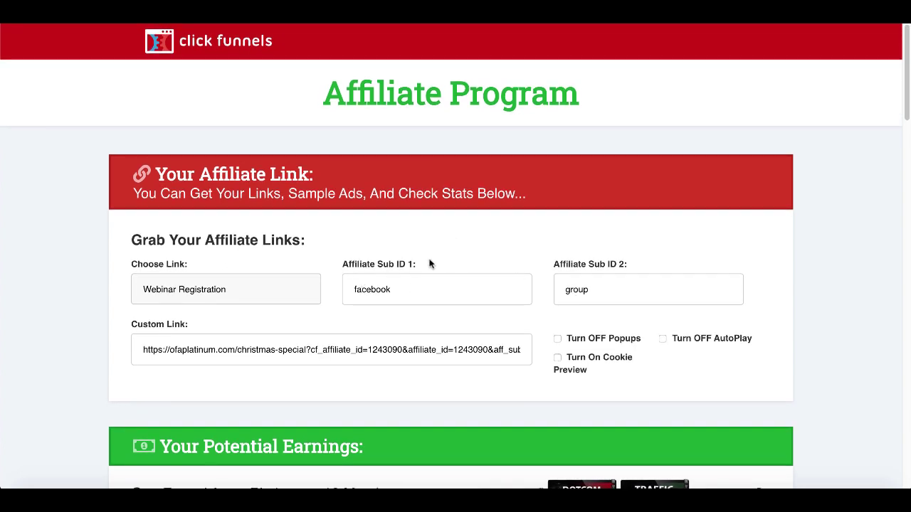